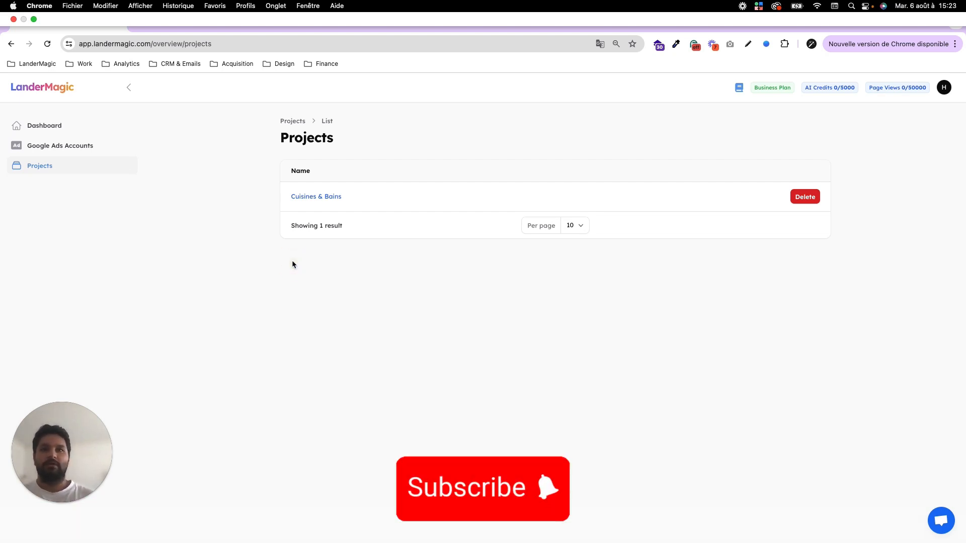
Open the Google Ads accounts list and start connecting a Google Ads account.
{"action": "left_click", "coordinate": [71, 152]}
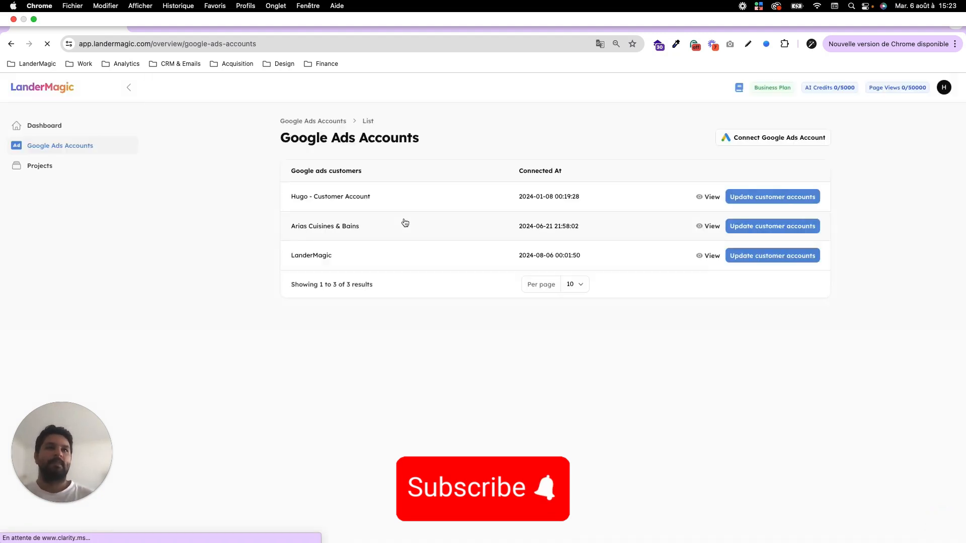
{"action": "left_click", "coordinate": [759, 142]}
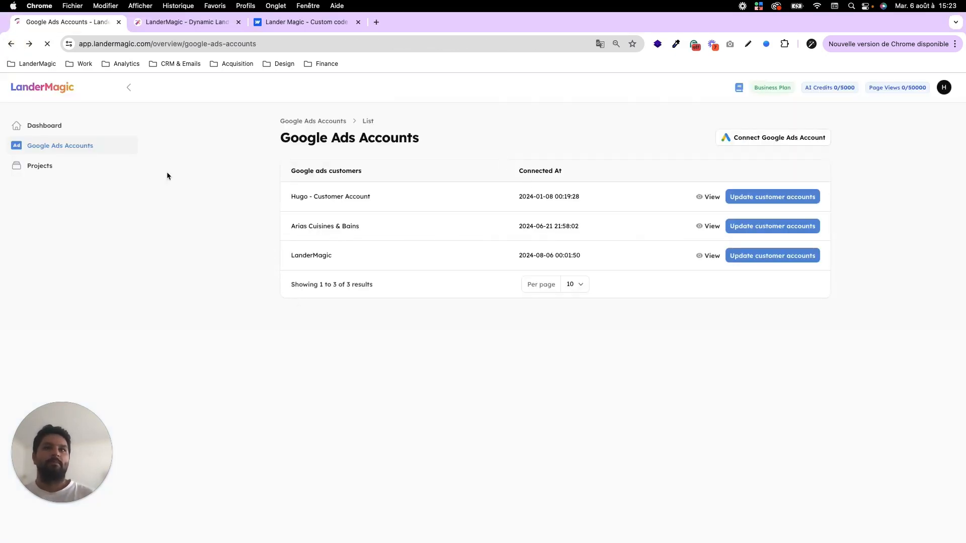
{"action": "left_click", "coordinate": [52, 132]}
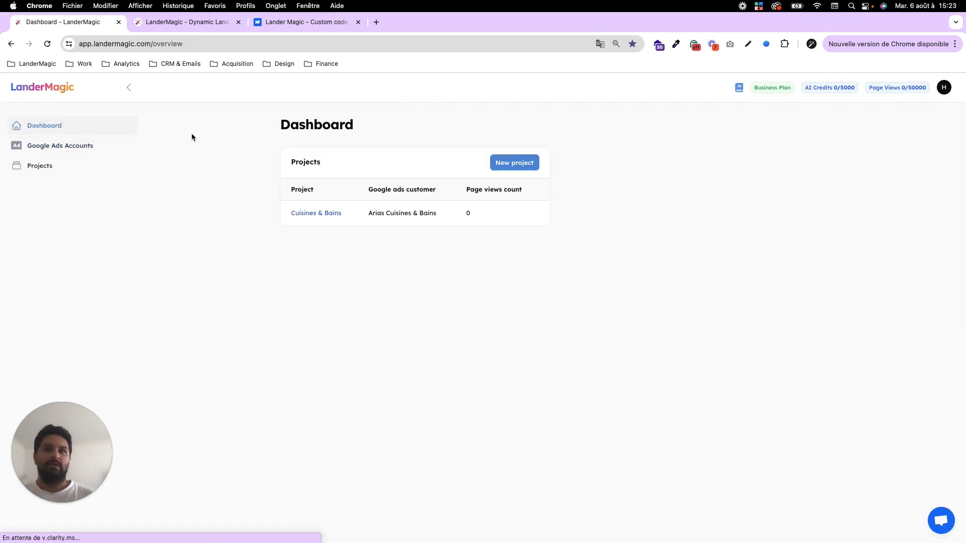
{"action": "left_click", "coordinate": [515, 168]}
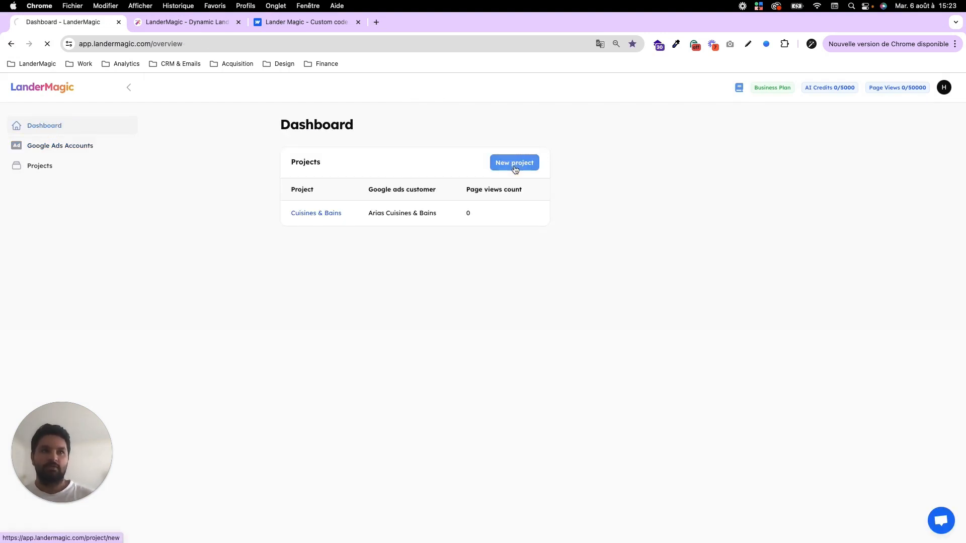
{"action": "left_click", "coordinate": [425, 238]}
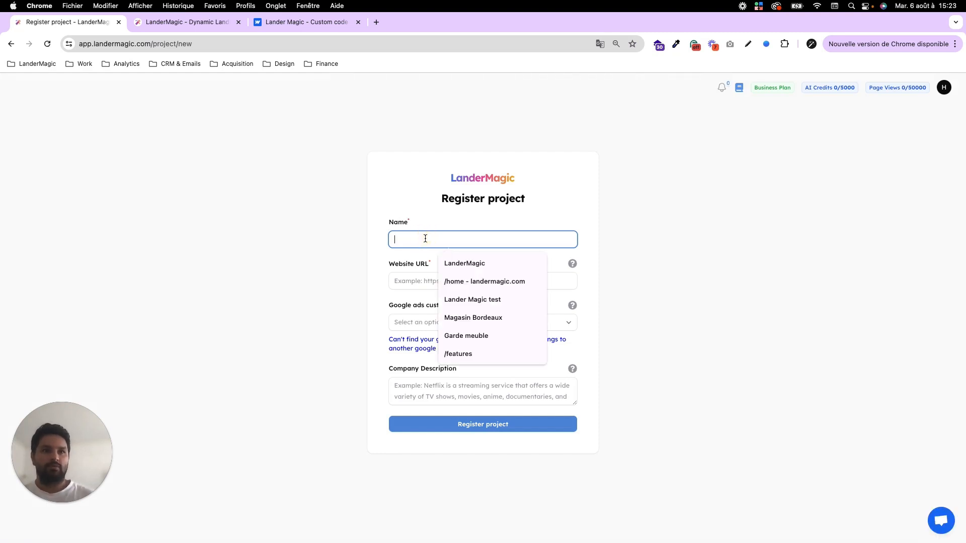
{"action": "left_click", "coordinate": [454, 262]}
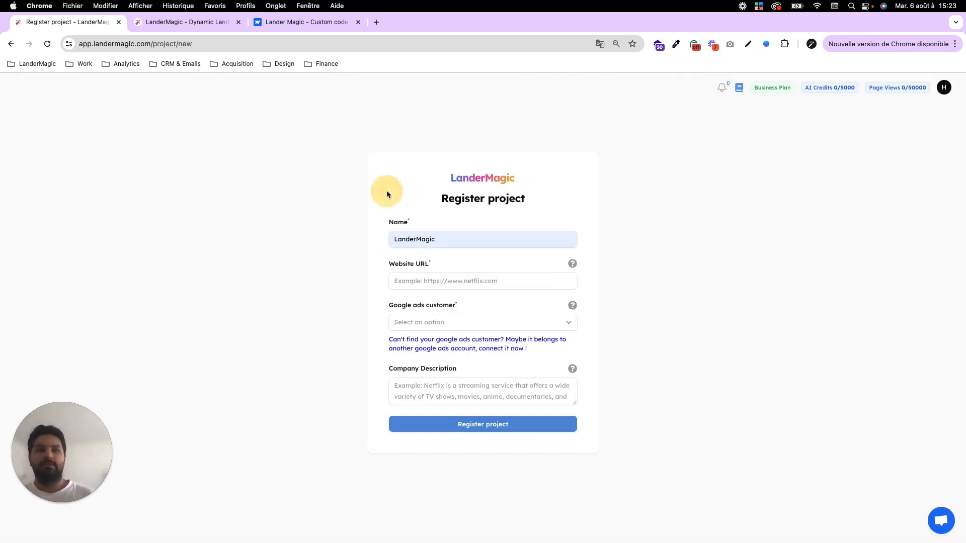
{"action": "left_click", "coordinate": [421, 281]}
{"action": "left_click", "coordinate": [469, 307]}
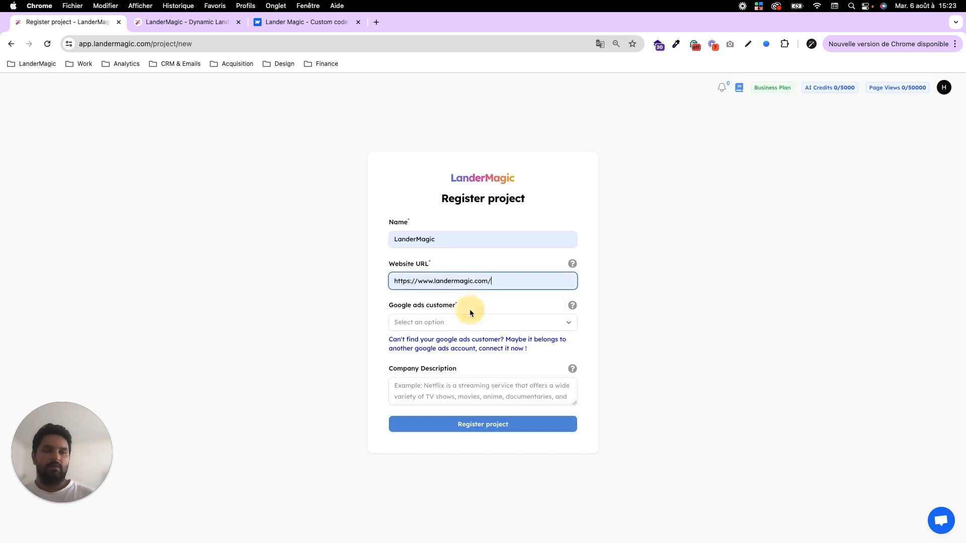
Assign the LanderMagic Google Ads customer to the project and choose its generic US Google Ads campaign to sync.
{"action": "left_click", "coordinate": [413, 325]}
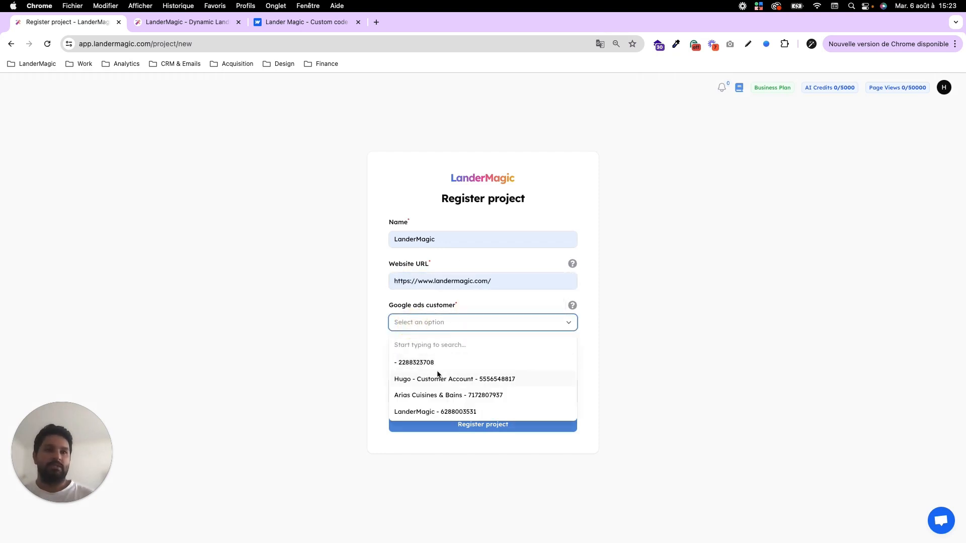
{"action": "left_click", "coordinate": [462, 413]}
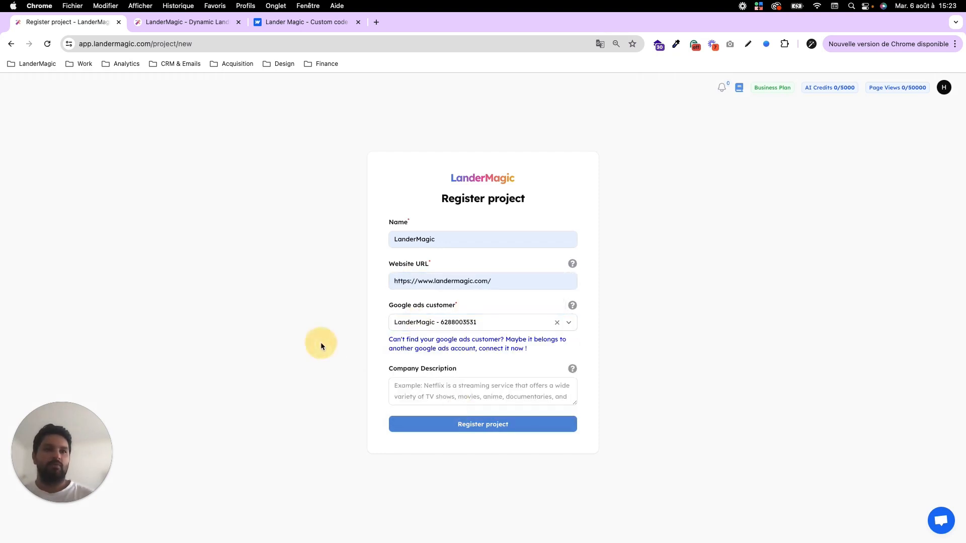
{"action": "left_click", "coordinate": [433, 358]}
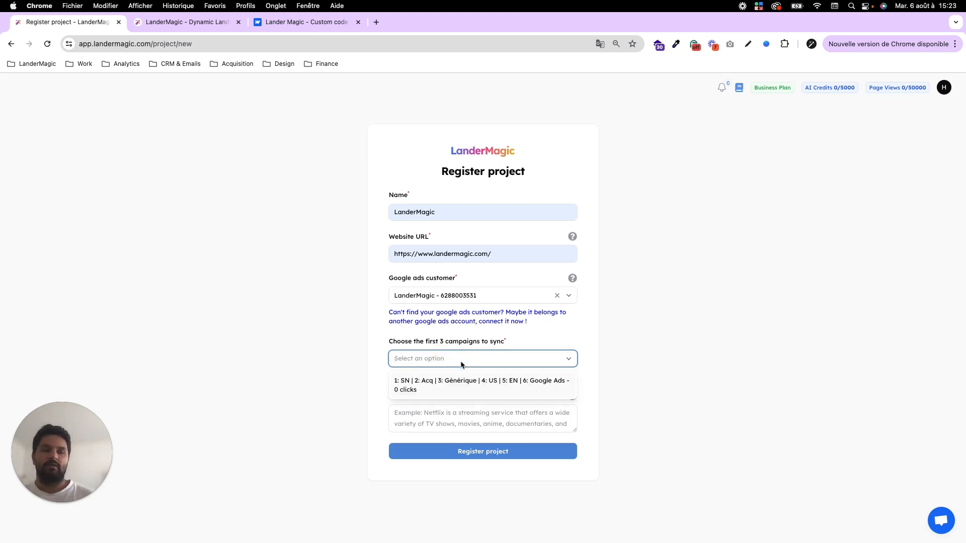
{"action": "left_click", "coordinate": [451, 382]}
{"action": "left_click", "coordinate": [332, 368]}
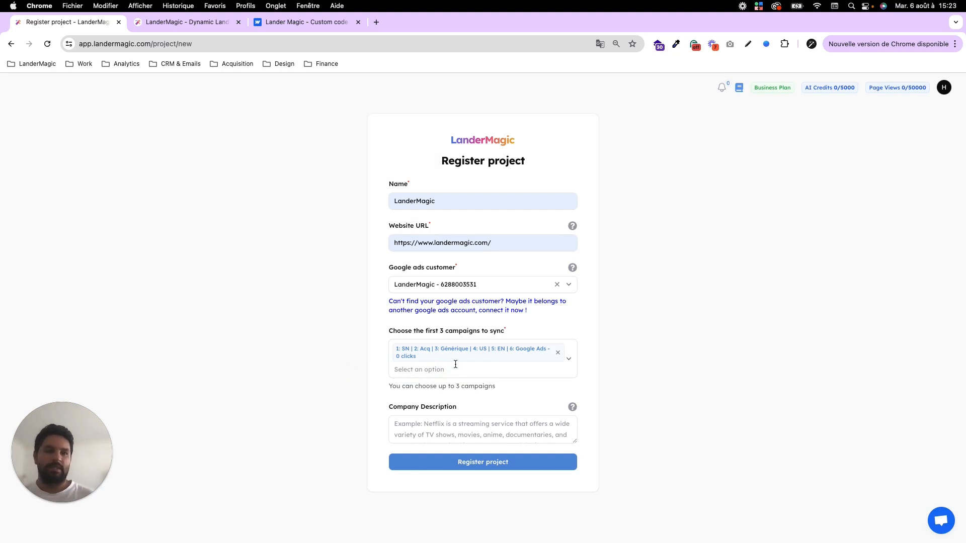
Describe the company as "LanderMagic is a tool that let you personalize your landing page for each Google Ads keyword" and register the project.
{"action": "left_click", "coordinate": [435, 423]}
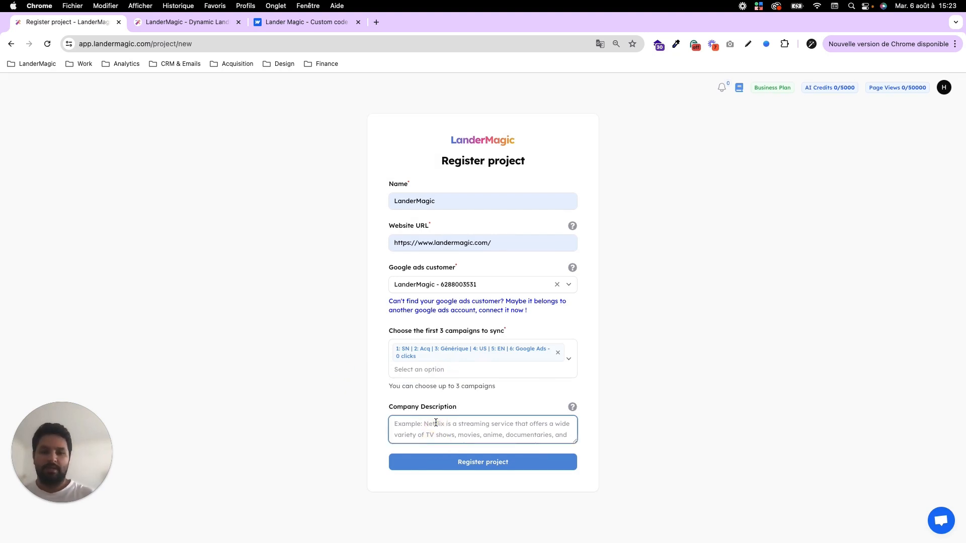
{"action": "type", "text": "LanderMagic is a tool that let you personaliz"}
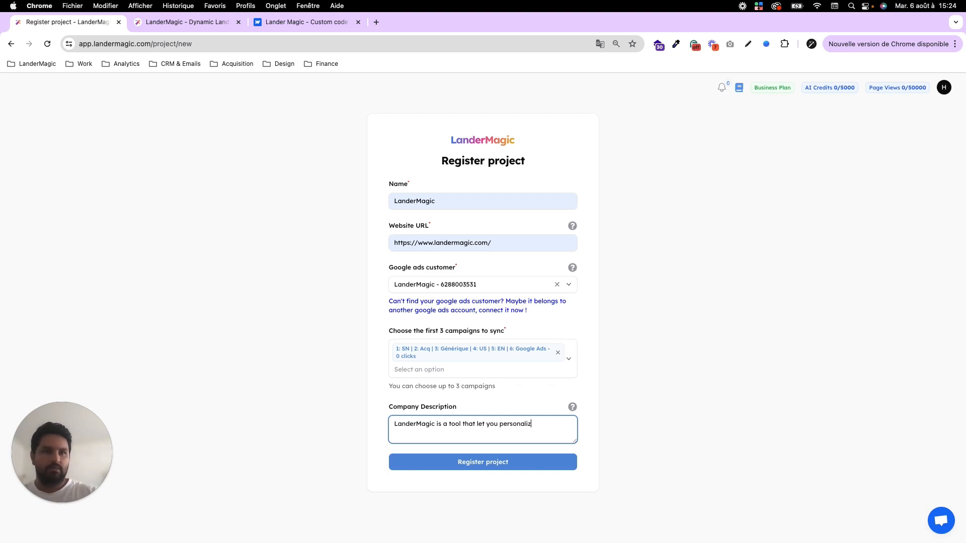
{"action": "type", "text": "e your landing page for"}
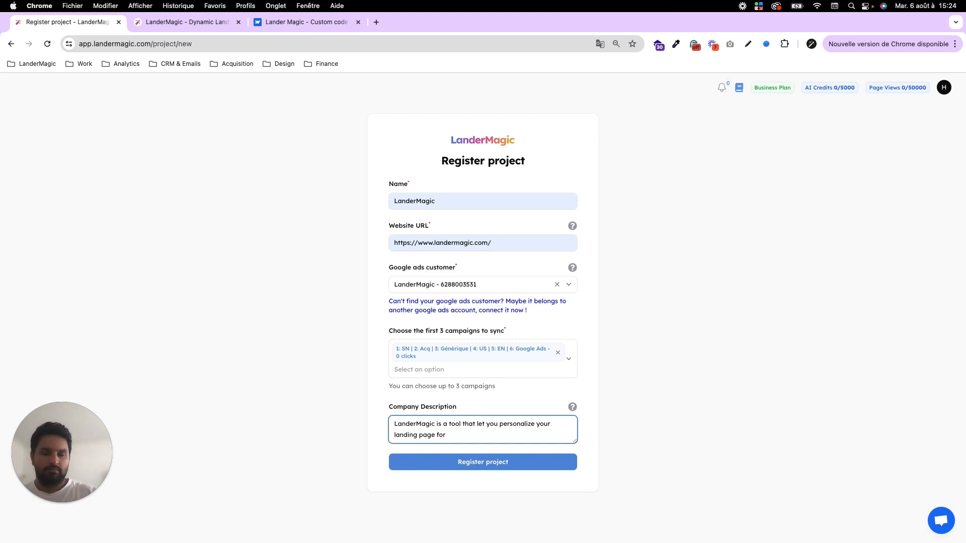
{"action": "type", "text": " each Google Ads keywords."}
{"action": "left_click", "coordinate": [463, 461]}
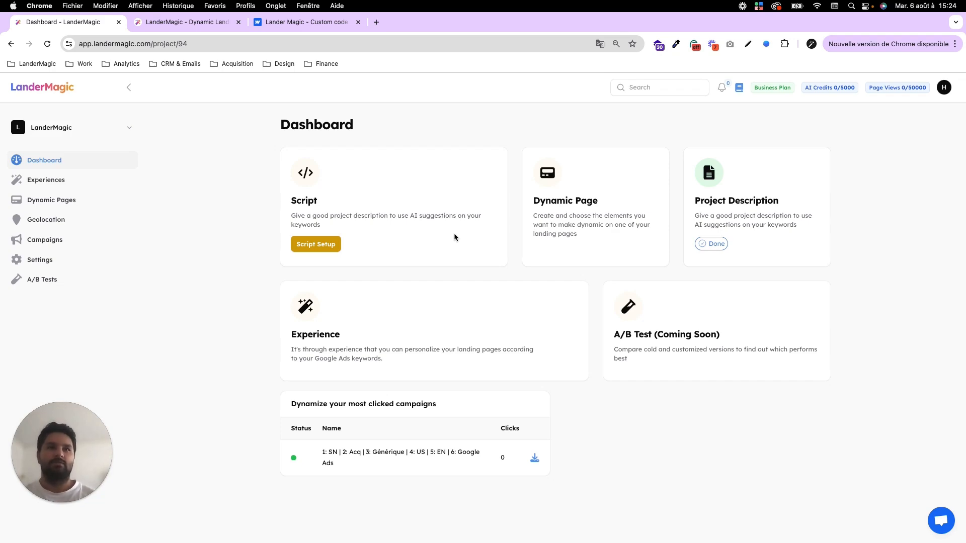
Copy the manual installation script, add it on a new line at the end of the website's custom head code, and save the code.
{"action": "left_click", "coordinate": [318, 246]}
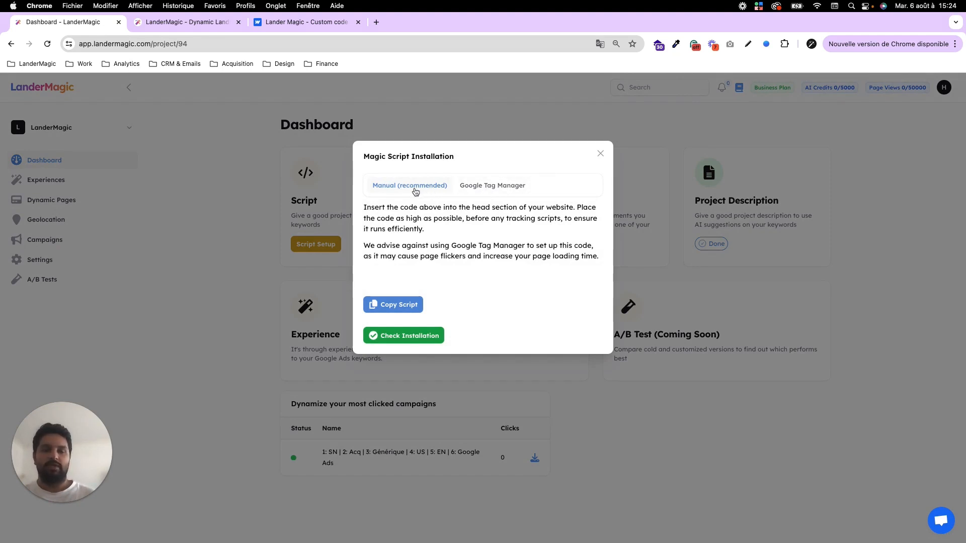
{"action": "left_click", "coordinate": [394, 304]}
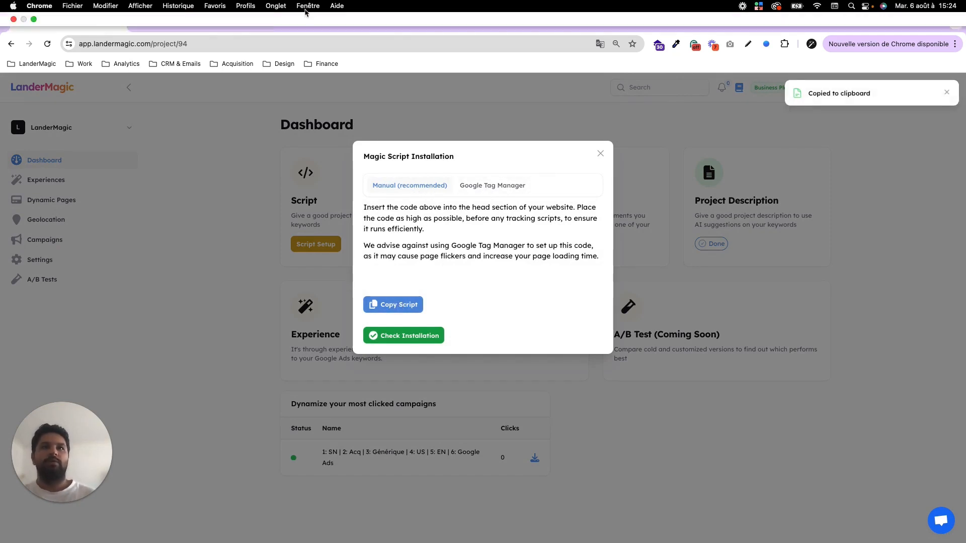
{"action": "left_click", "coordinate": [288, 29]}
{"action": "scroll", "coordinate": [445, 255], "scroll_direction": "down", "scroll_amount": 1}
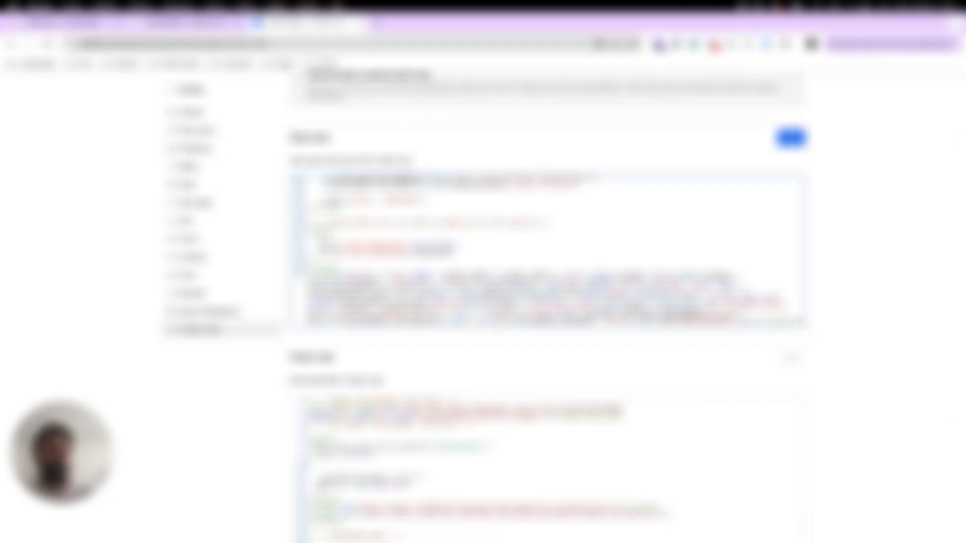
{"action": "scroll", "coordinate": [795, 317], "scroll_direction": "down", "scroll_amount": 1}
{"action": "key", "text": "Return"}
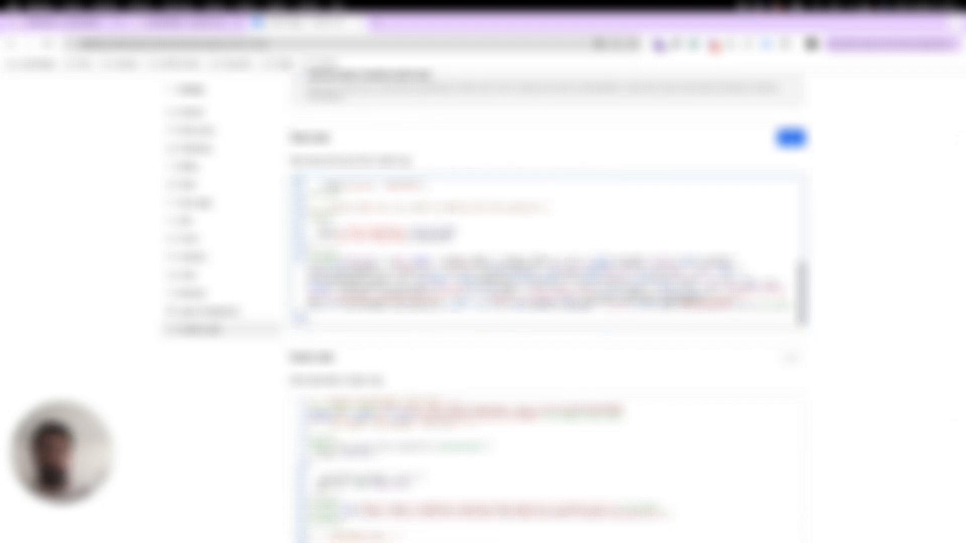
{"action": "key", "text": "super+v"}
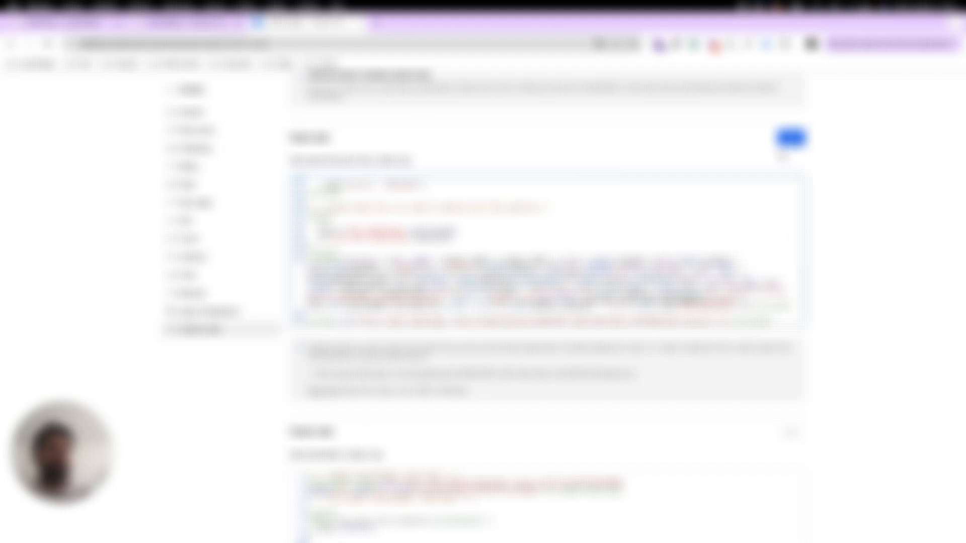
{"action": "left_click", "coordinate": [791, 138]}
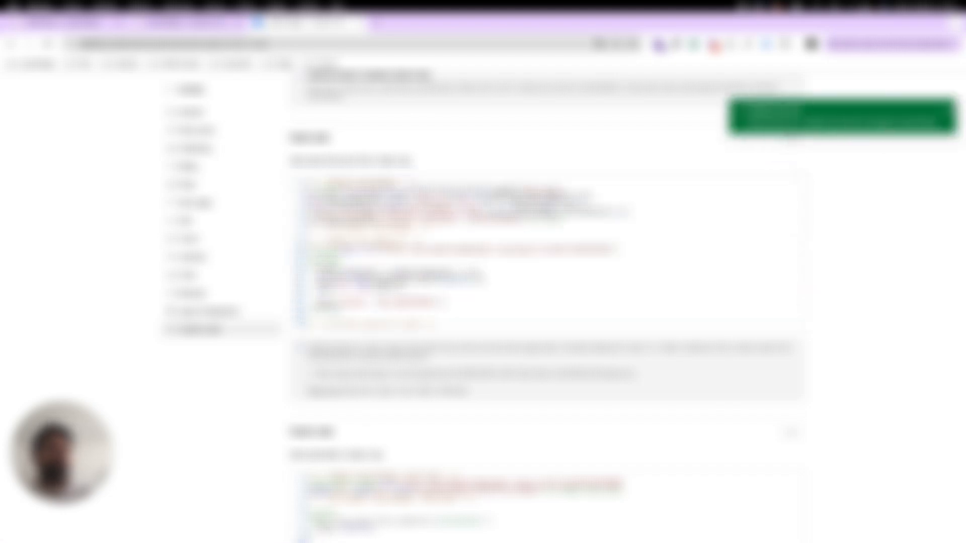
{"action": "left_click", "coordinate": [946, 108]}
Publish the website with the new custom code to the selected domains.
{"action": "scroll", "coordinate": [907, 110], "scroll_direction": "up", "scroll_amount": 3}
{"action": "left_click", "coordinate": [785, 120]}
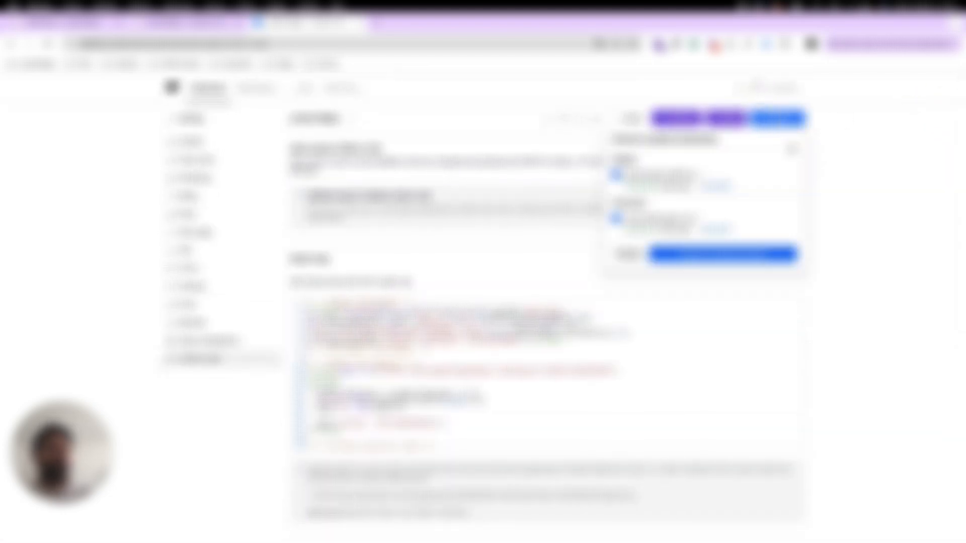
{"action": "left_click", "coordinate": [736, 253]}
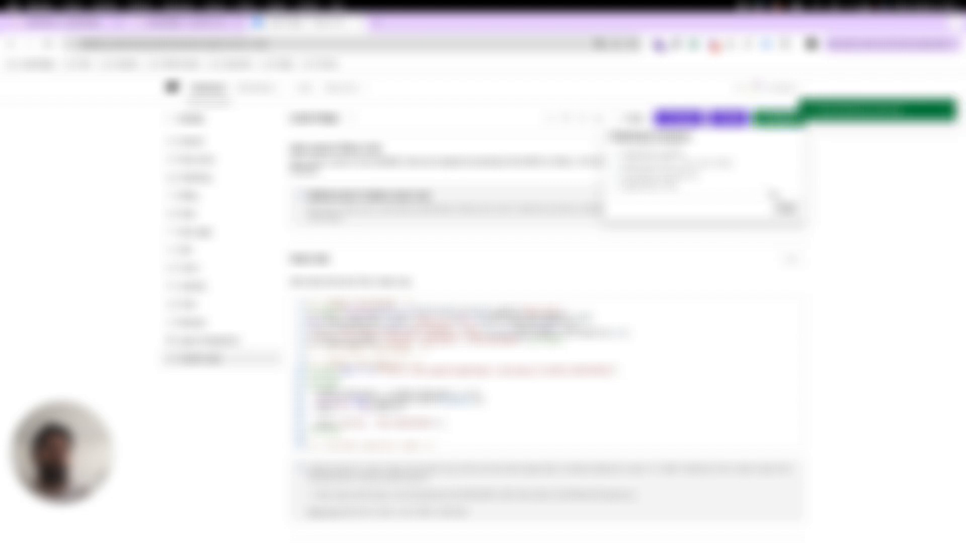
{"action": "left_click", "coordinate": [785, 208]}
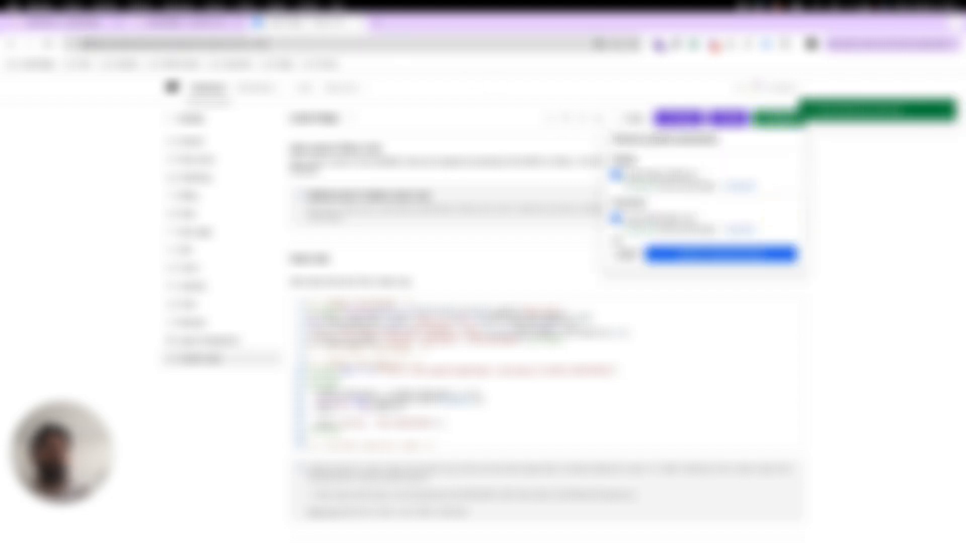
{"action": "left_click", "coordinate": [626, 255]}
Switch back to LanderMagic, check the script installation on the website, and refresh the project dashboard.
{"action": "left_click", "coordinate": [76, 22]}
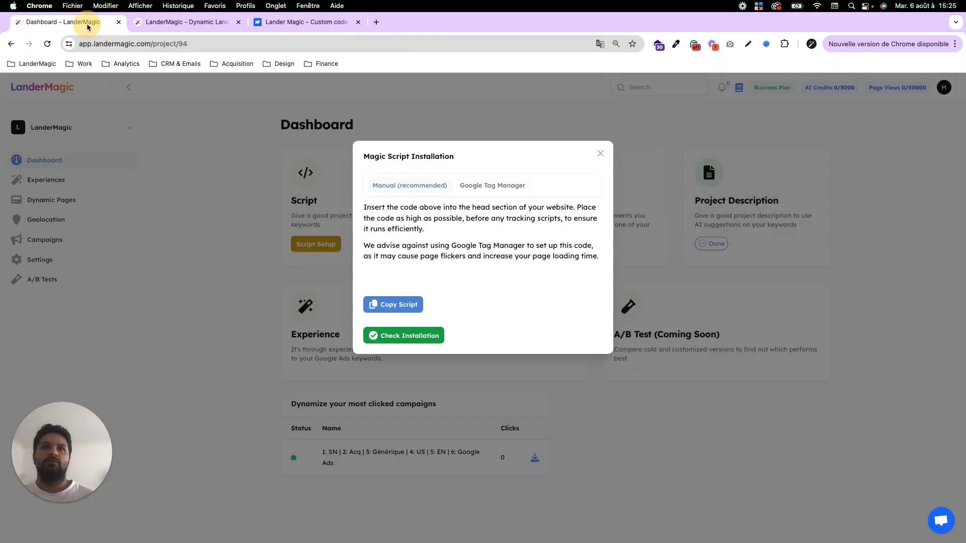
{"action": "left_click", "coordinate": [406, 336]}
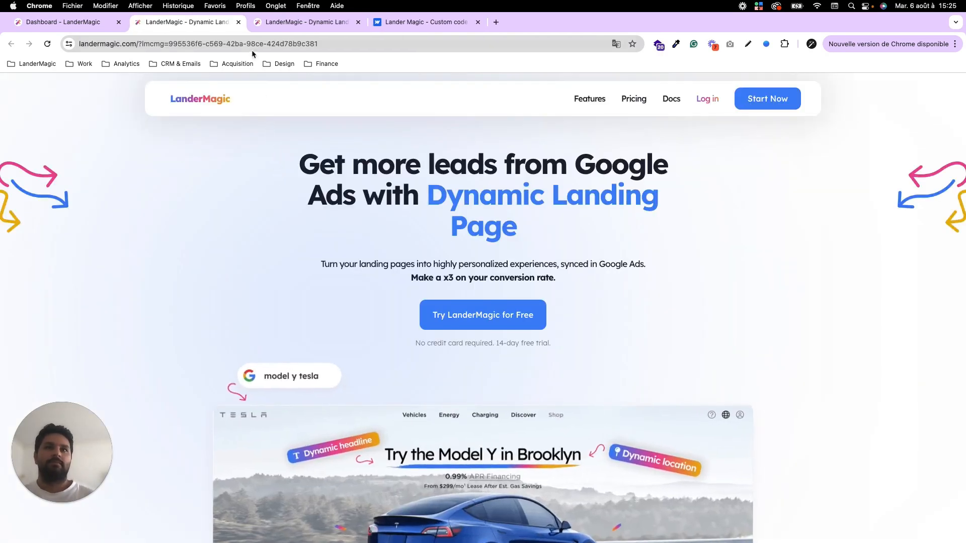
{"action": "left_click", "coordinate": [239, 22]}
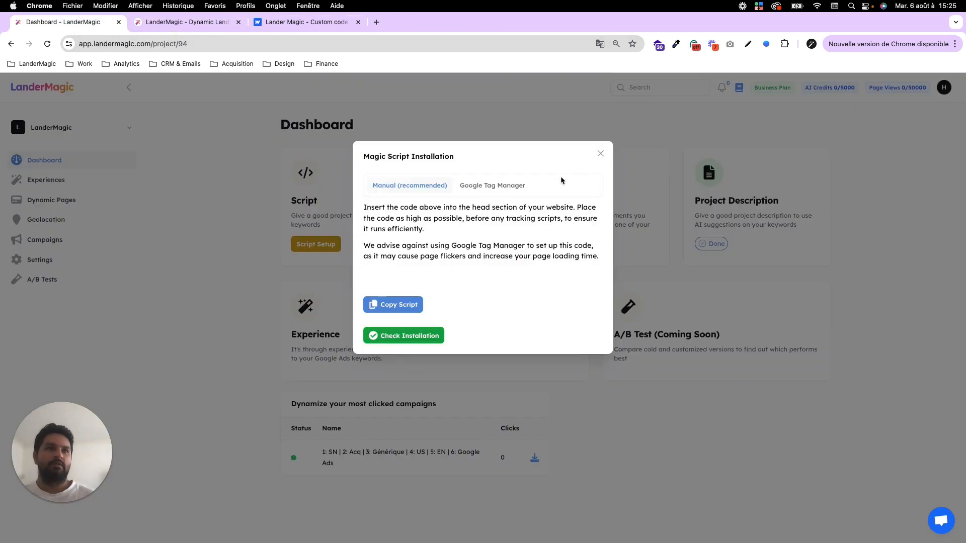
{"action": "left_click", "coordinate": [601, 154]}
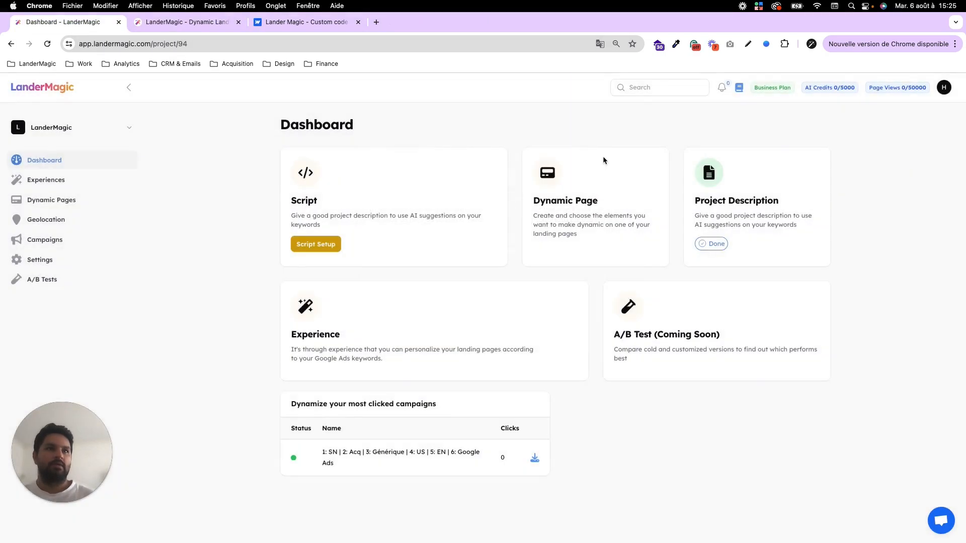
{"action": "key", "text": "super+r"}
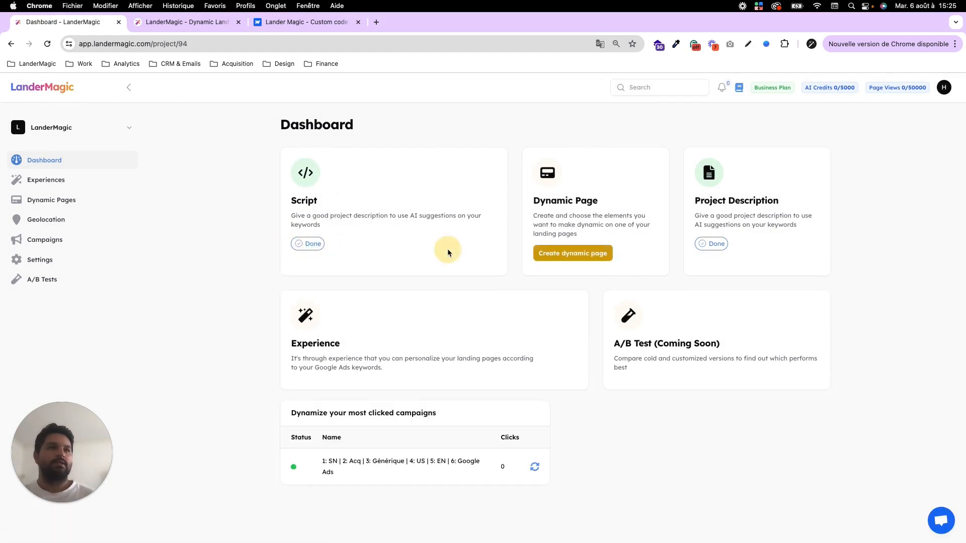
{"action": "left_click", "coordinate": [553, 254]}
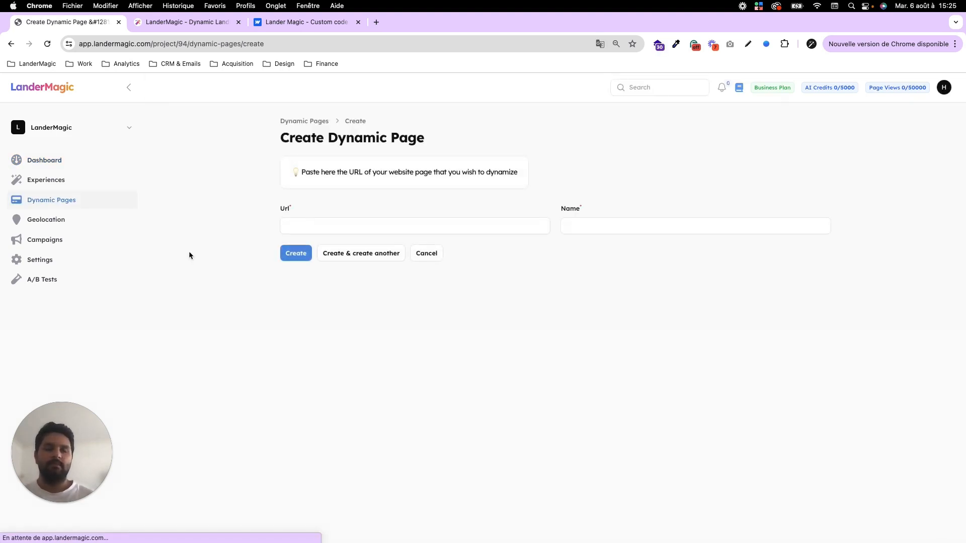
{"action": "left_click", "coordinate": [183, 23]}
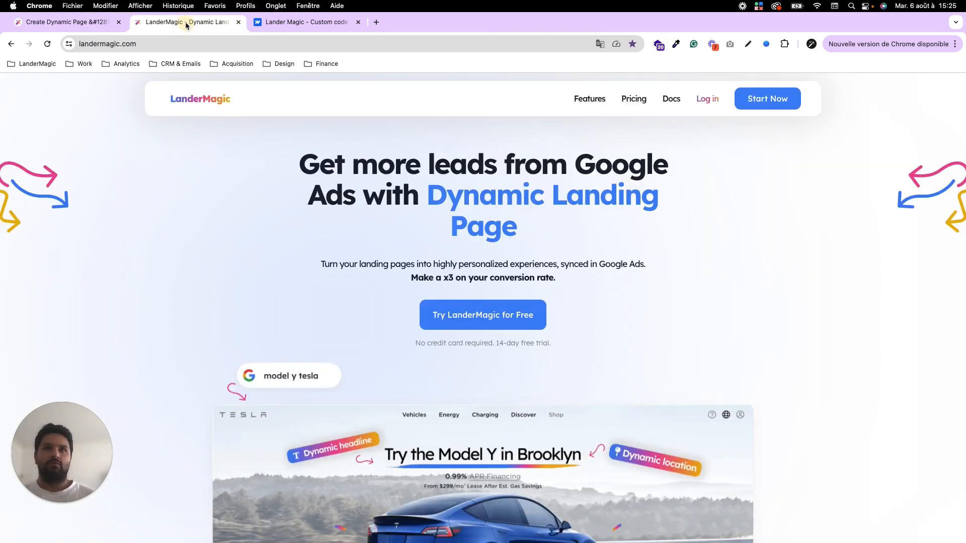
{"action": "left_click", "coordinate": [193, 45]}
{"action": "key", "text": "super+a"}
{"action": "key", "text": "super+c"}
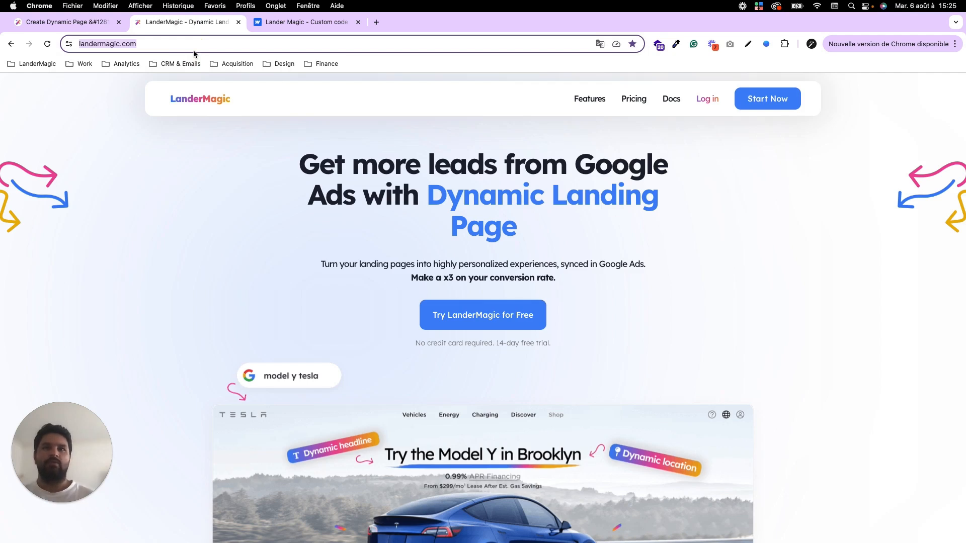
{"action": "left_click", "coordinate": [75, 25]}
{"action": "left_click", "coordinate": [341, 223]}
{"action": "key", "text": "super+v"}
{"action": "left_click", "coordinate": [633, 221]}
{"action": "type", "text": "Ho"}
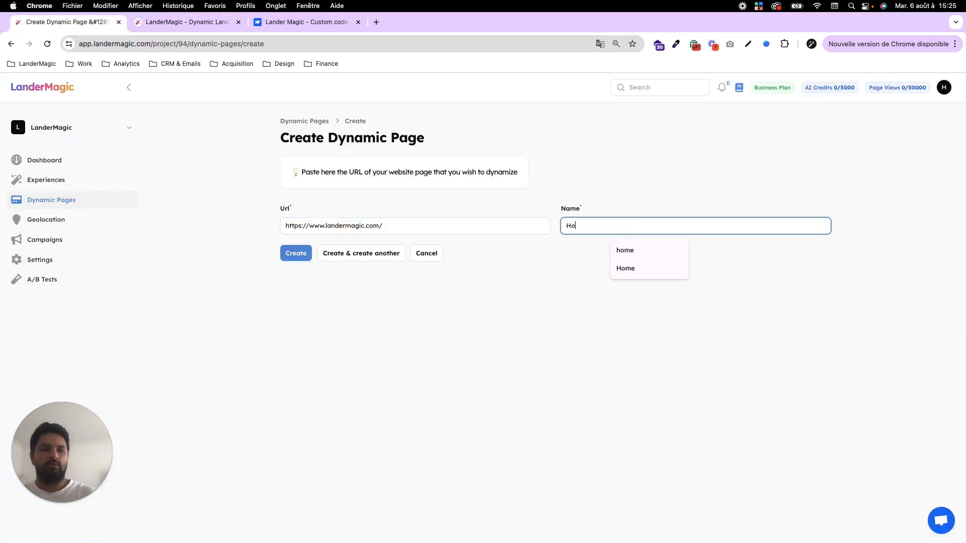
{"action": "left_click", "coordinate": [527, 286]}
{"action": "left_click", "coordinate": [296, 254]}
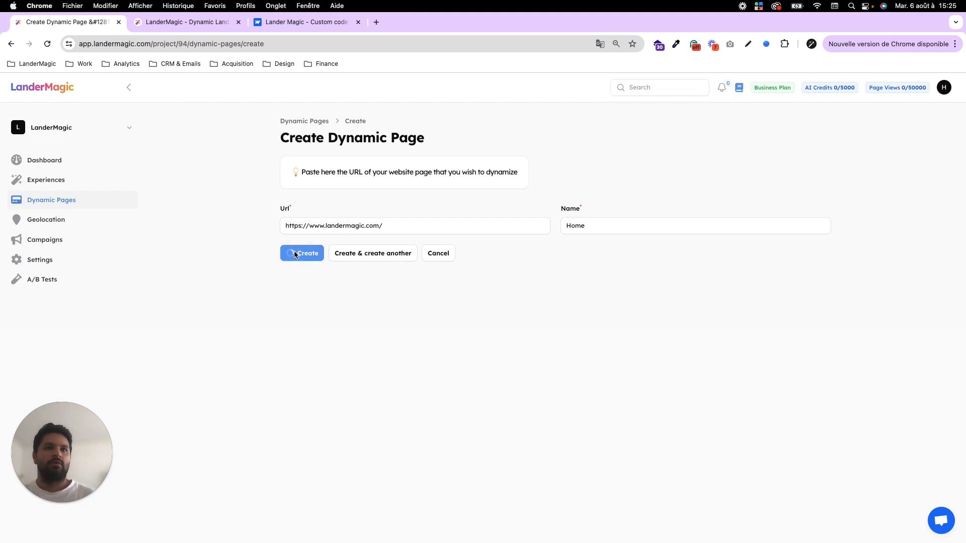
Switch to the website's home page, inspect the hero title, and copy the selector of its h1 element.
{"action": "left_click", "coordinate": [191, 22]}
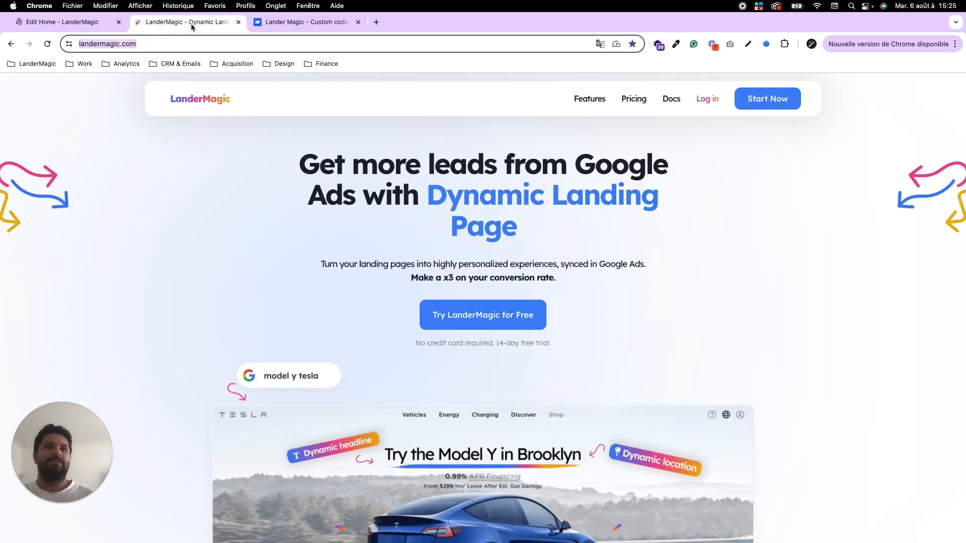
{"action": "triple_click", "coordinate": [408, 171]}
{"action": "right_click", "coordinate": [410, 170]}
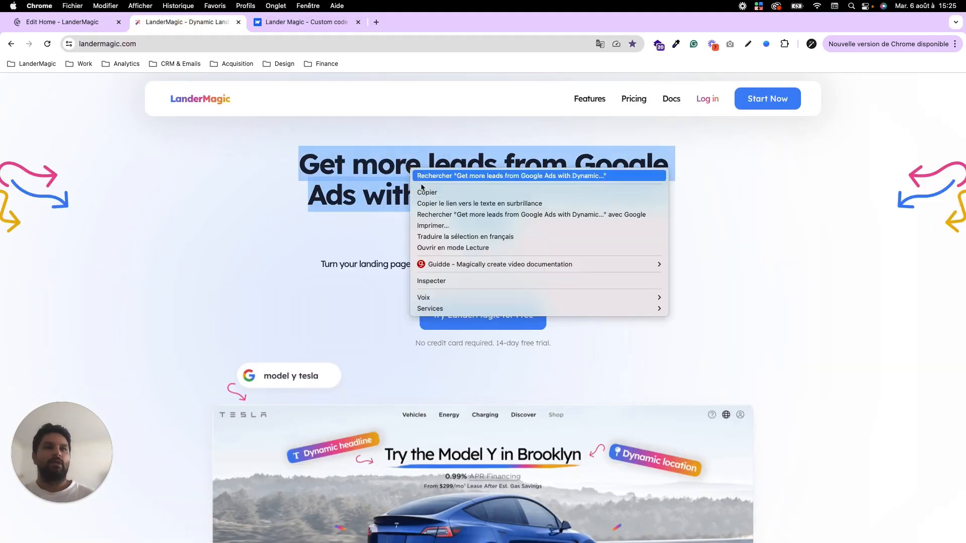
{"action": "left_click", "coordinate": [445, 282]}
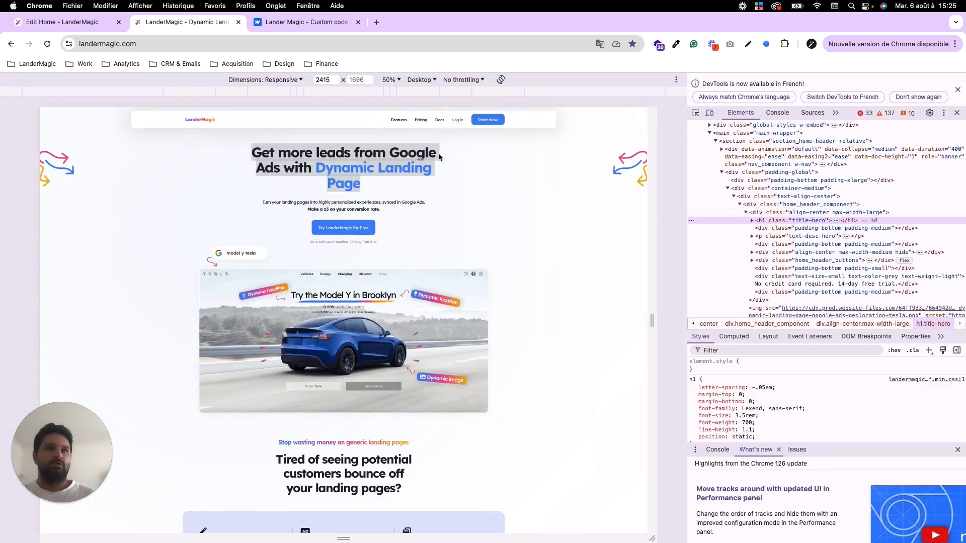
{"action": "right_click", "coordinate": [791, 222]}
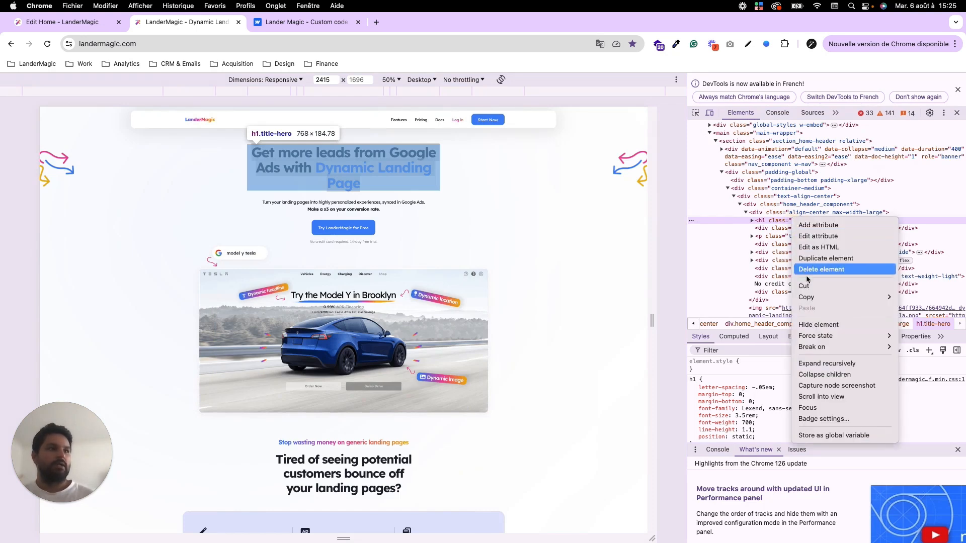
{"action": "mouse_move", "coordinate": [817, 298]}
{"action": "left_click", "coordinate": [923, 325]}
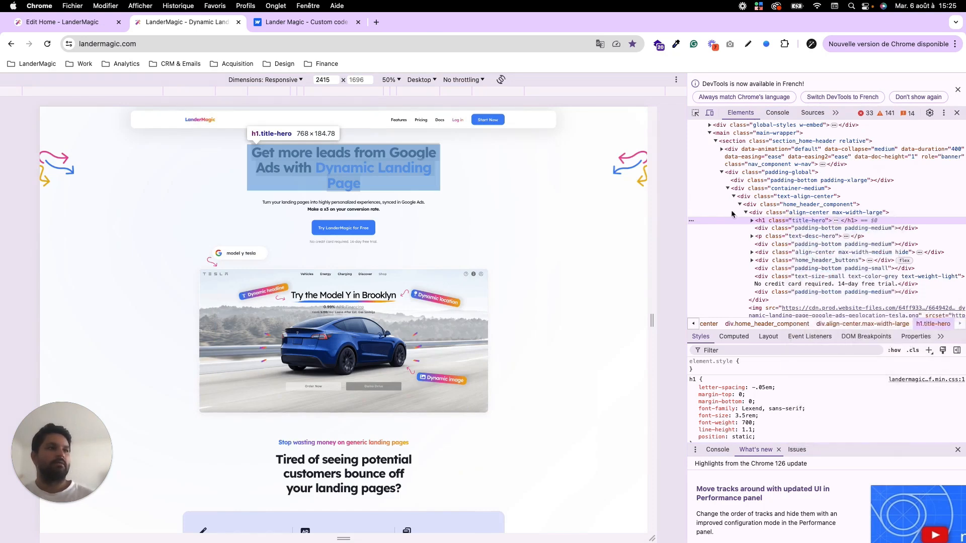
Back in LanderMagic, start a new variable for the Home page named Hero Title with type Texte.
{"action": "left_click", "coordinate": [95, 25]}
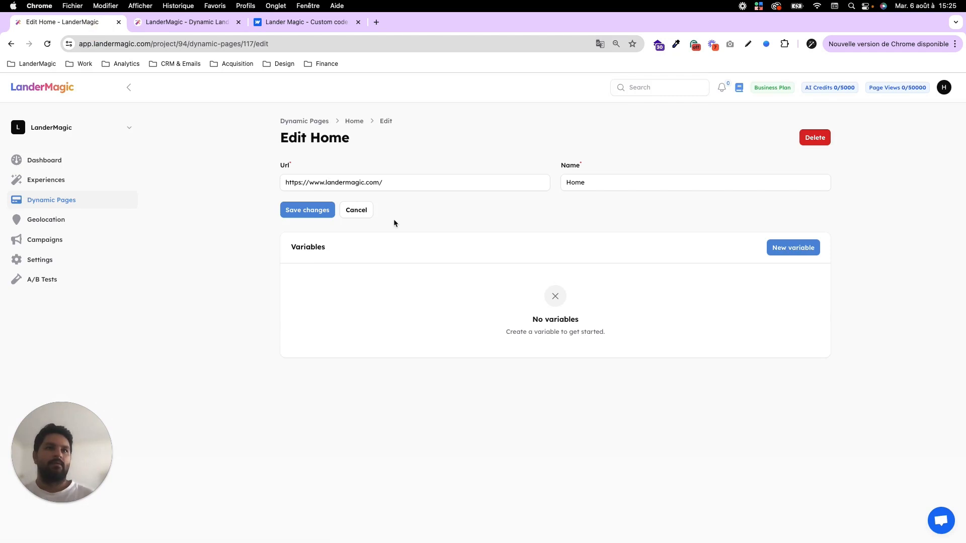
{"action": "left_click", "coordinate": [777, 256]}
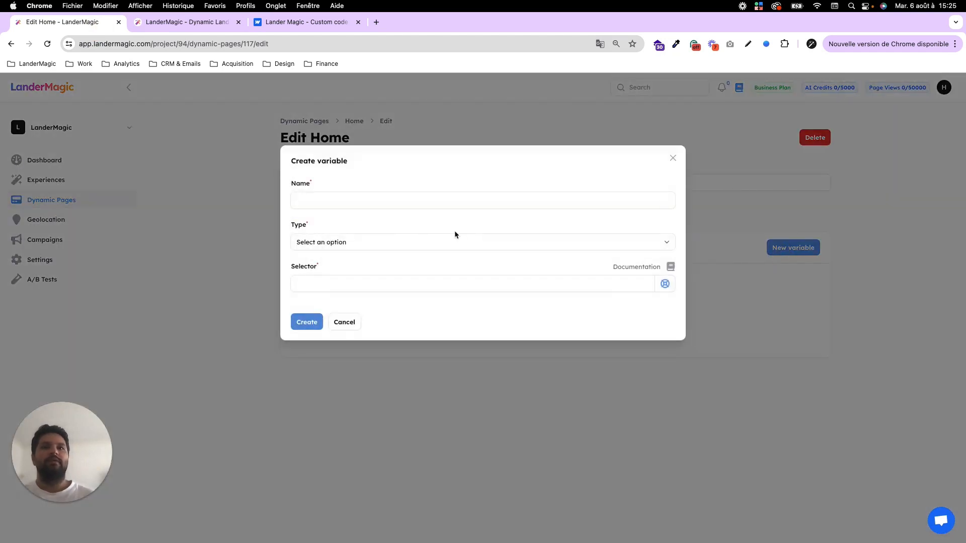
{"action": "left_click", "coordinate": [408, 199]}
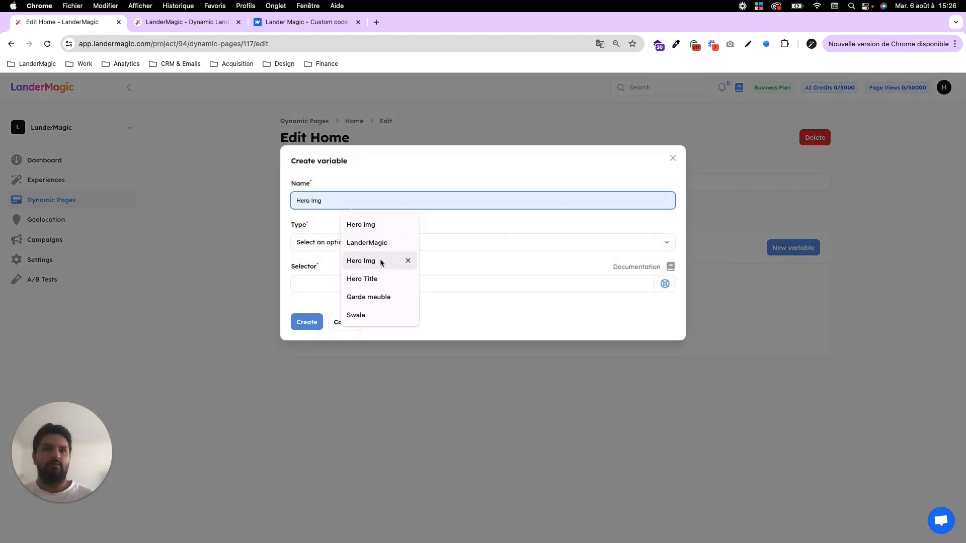
{"action": "left_click", "coordinate": [379, 279]}
{"action": "left_click", "coordinate": [339, 244]}
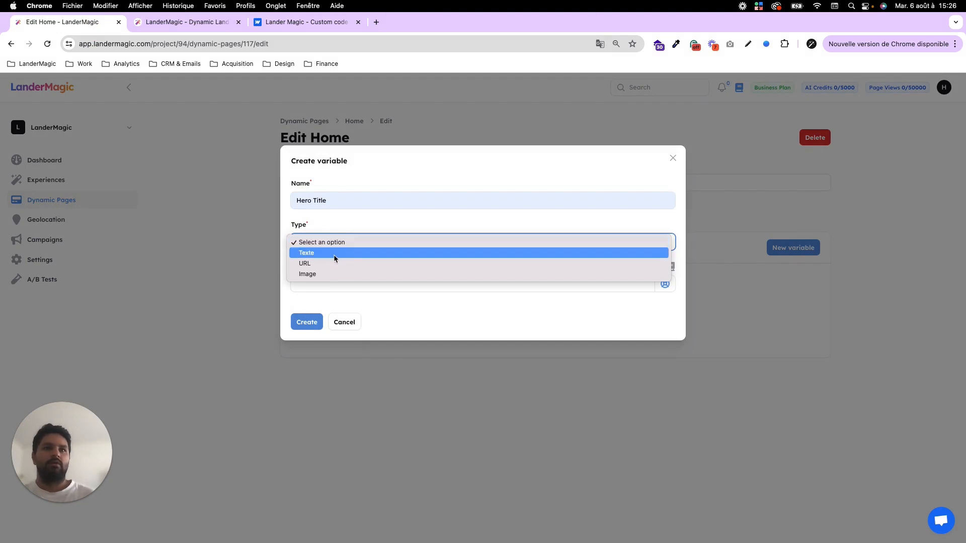
{"action": "left_click", "coordinate": [335, 254]}
Fill in the variable's selector with the hero title's path, check the detected current content, and create the variable.
{"action": "left_click", "coordinate": [336, 234]}
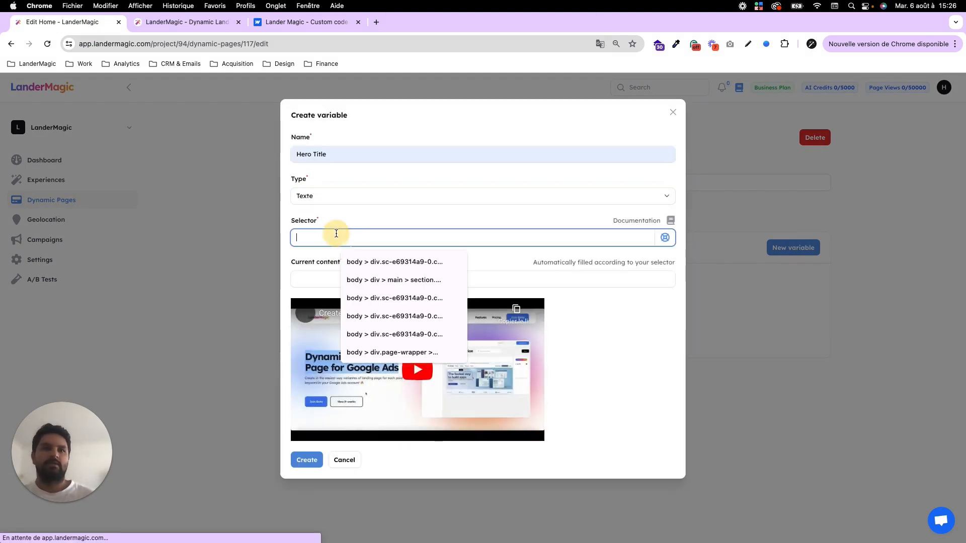
{"action": "left_click", "coordinate": [393, 352]}
{"action": "left_click", "coordinate": [358, 220]}
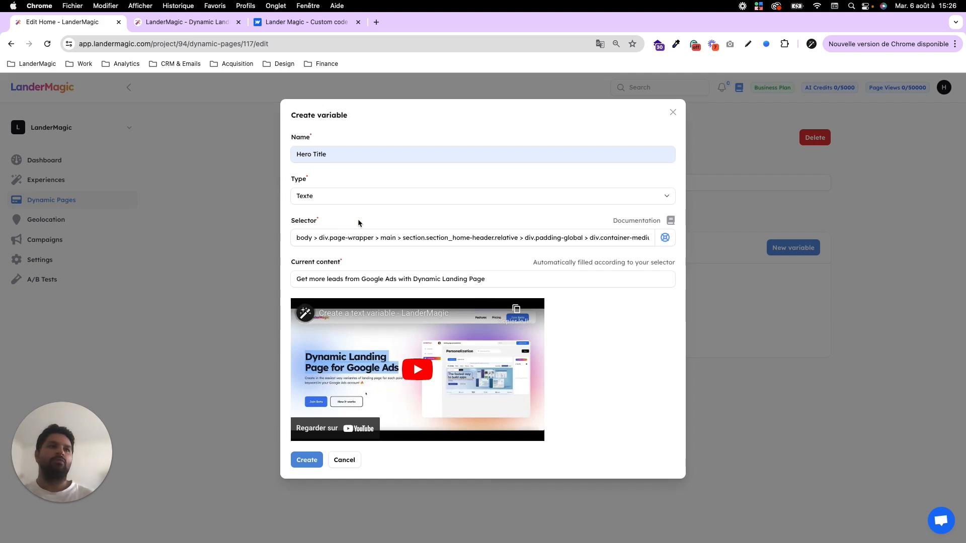
{"action": "left_click_drag", "start_coordinate": [301, 278], "coordinate": [450, 272]}
{"action": "left_click", "coordinate": [470, 259]}
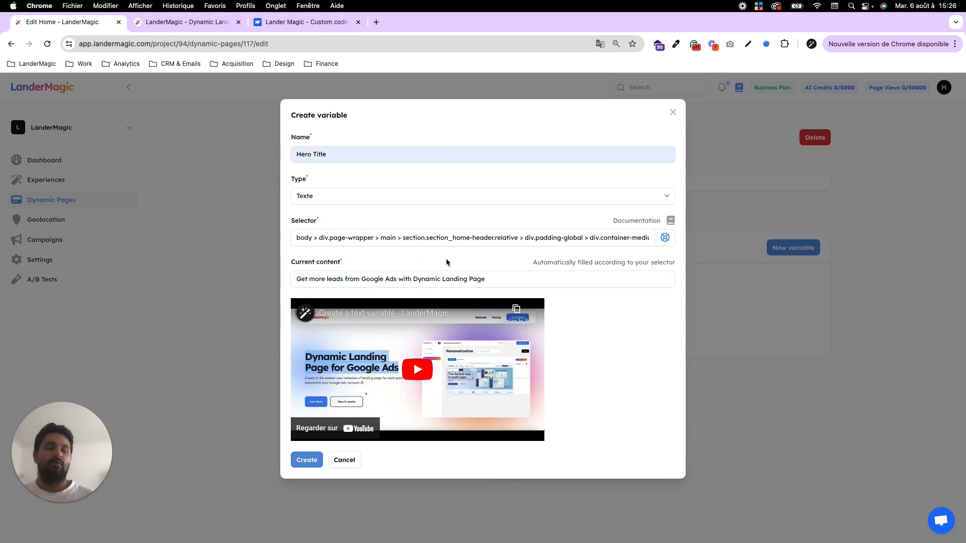
{"action": "left_click", "coordinate": [306, 460]}
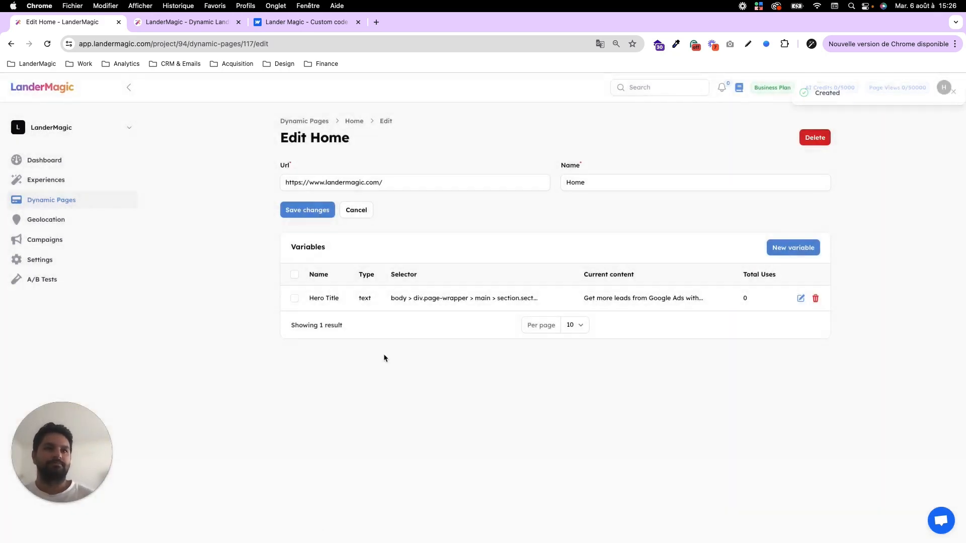
Inspect the hero image on the website's home page and copy the selector of its img element.
{"action": "left_click", "coordinate": [181, 22]}
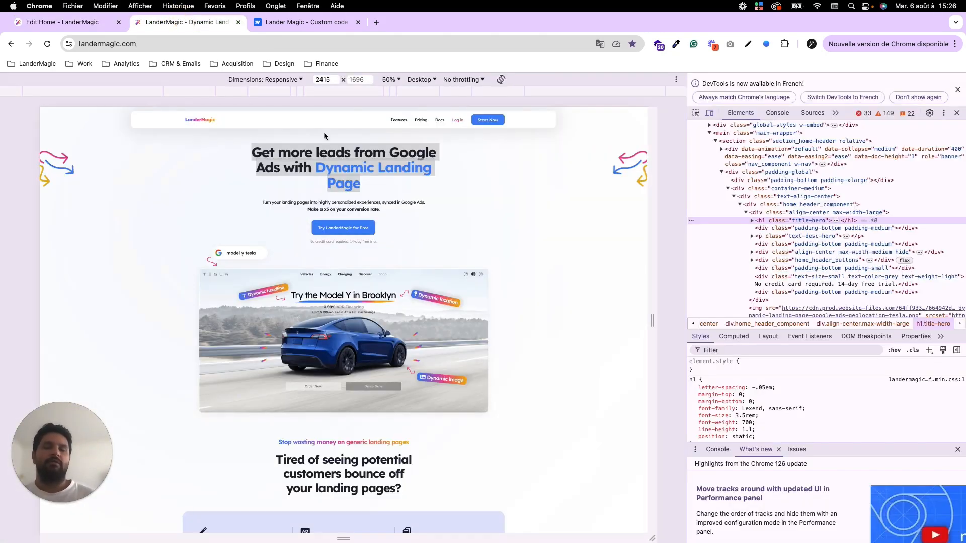
{"action": "right_click", "coordinate": [315, 304]}
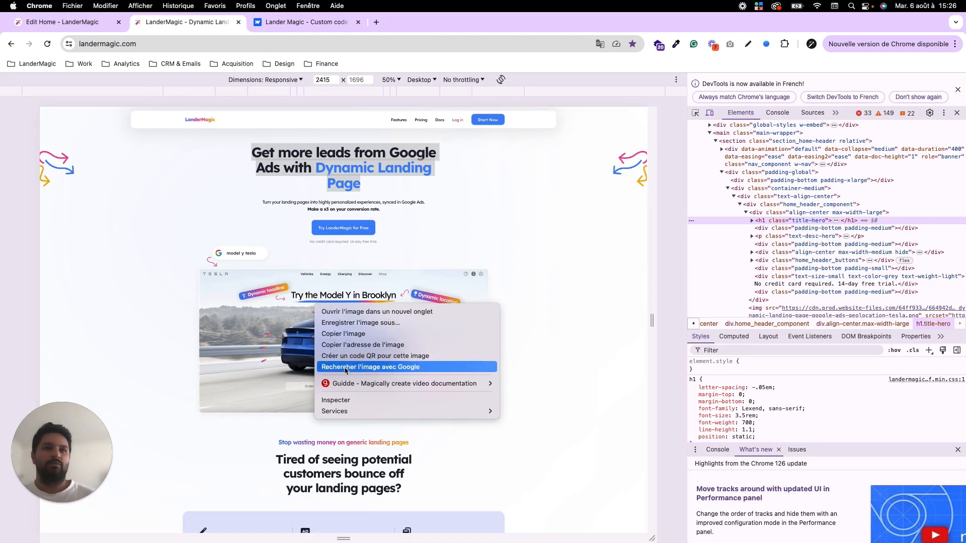
{"action": "left_click", "coordinate": [347, 400]}
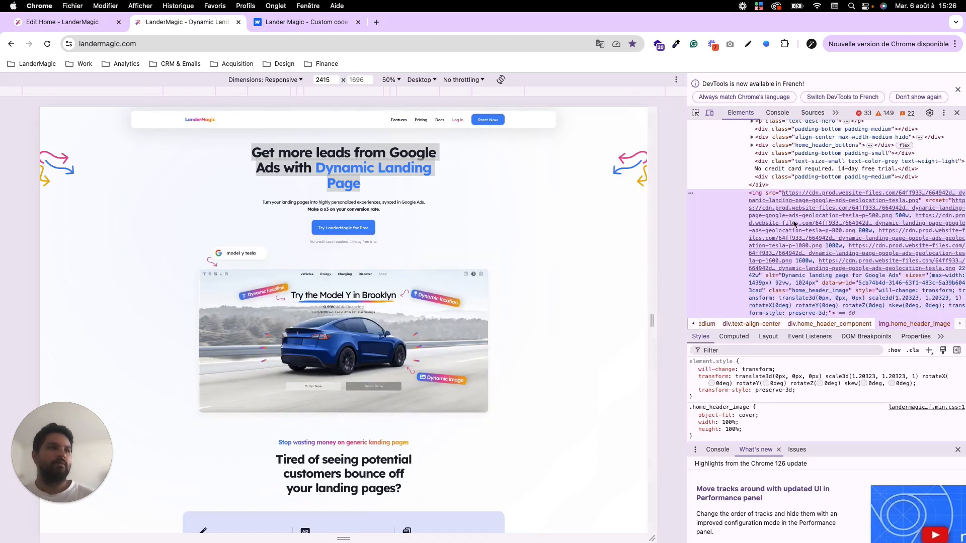
{"action": "right_click", "coordinate": [764, 198]}
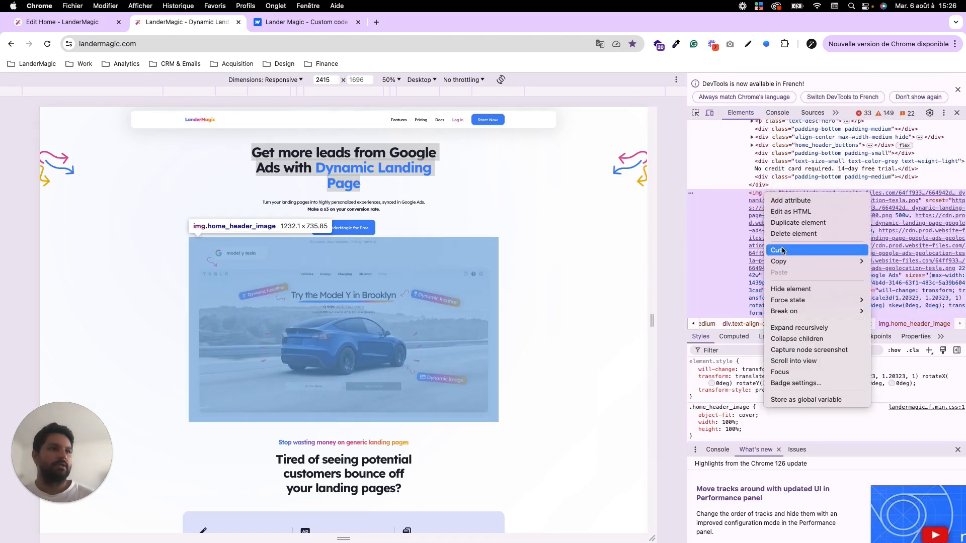
{"action": "mouse_move", "coordinate": [805, 261]}
{"action": "left_click", "coordinate": [900, 278]}
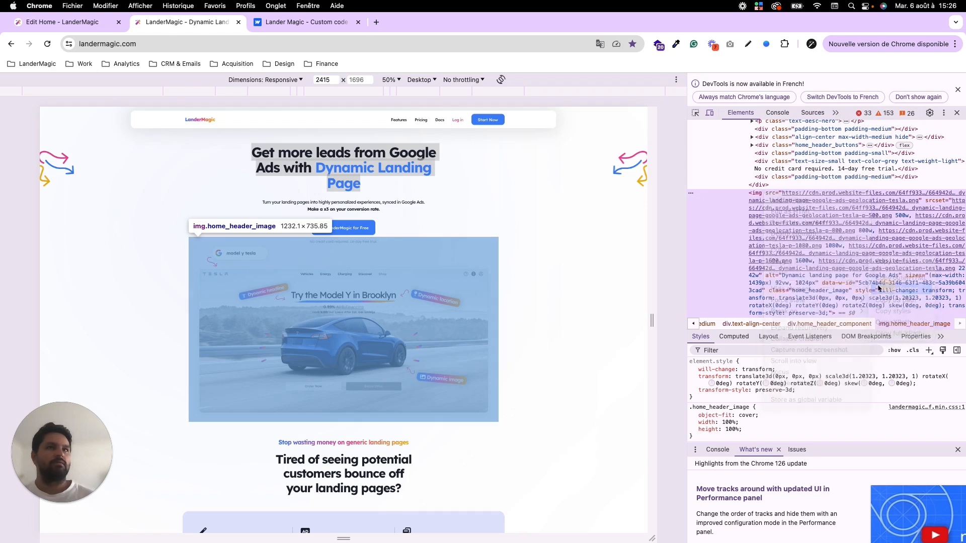
Back in LanderMagic, start a second variable for the Home page named Hero img with type Image.
{"action": "left_click", "coordinate": [66, 23]}
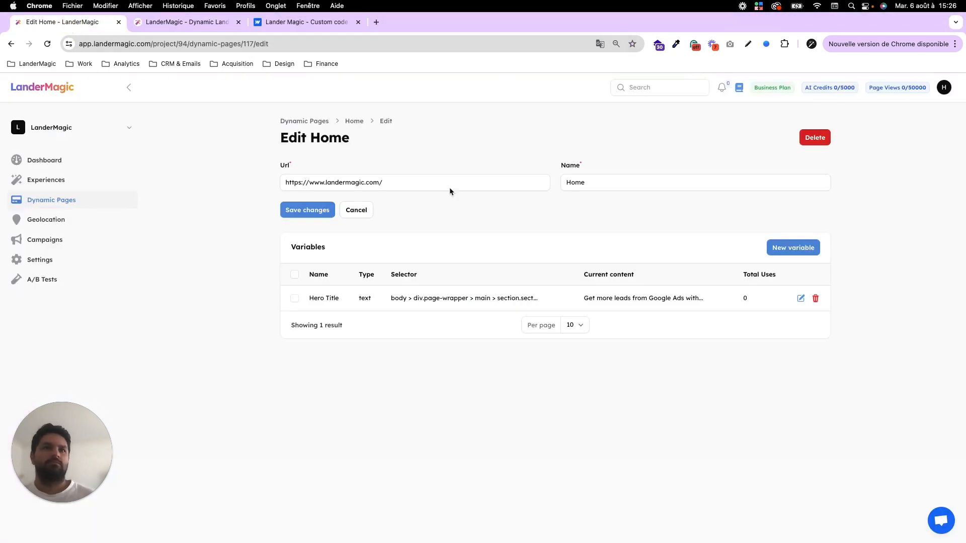
{"action": "left_click", "coordinate": [792, 246]}
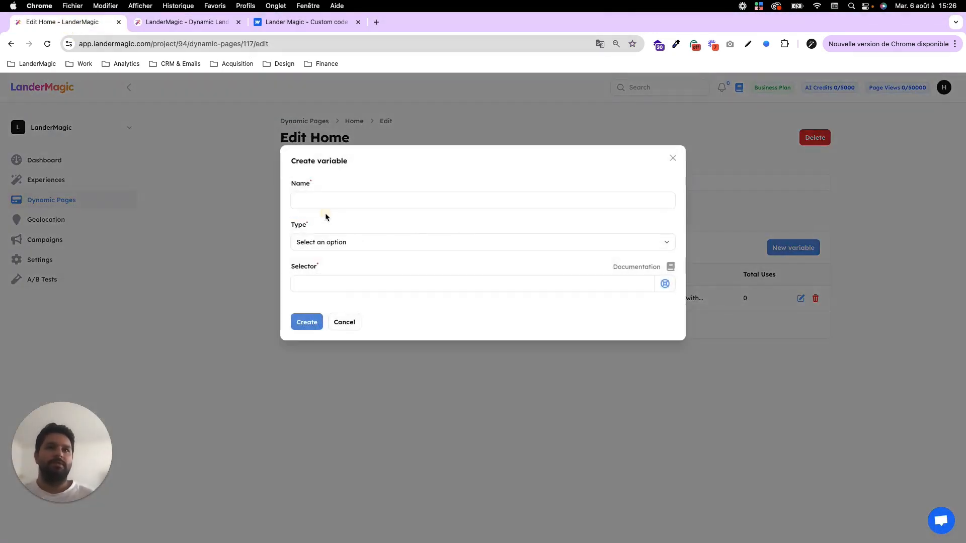
{"action": "left_click", "coordinate": [326, 204]}
{"action": "left_click", "coordinate": [358, 224]}
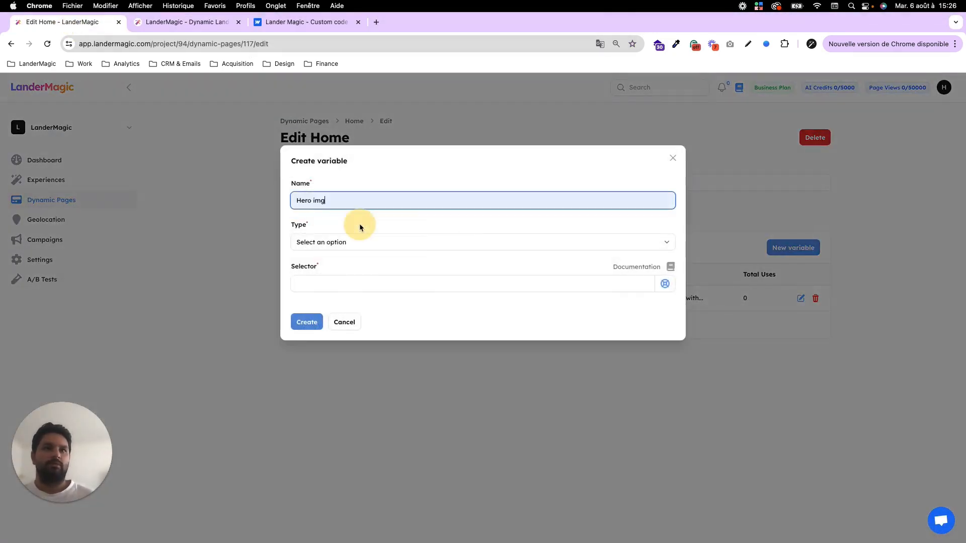
{"action": "left_click", "coordinate": [331, 241]}
{"action": "left_click", "coordinate": [324, 274]}
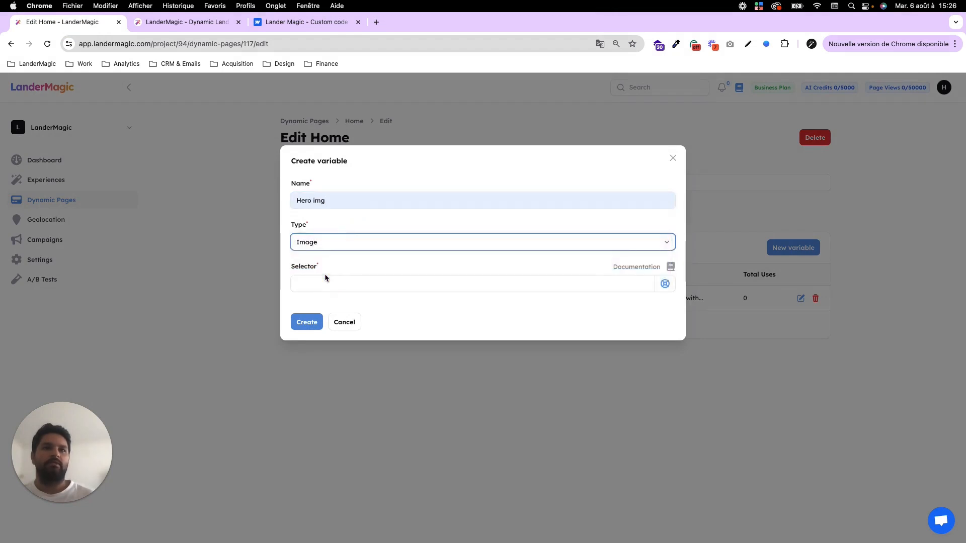
Paste the hero image's selector, create the variable, and save the Home page's changes.
{"action": "left_click", "coordinate": [323, 244]}
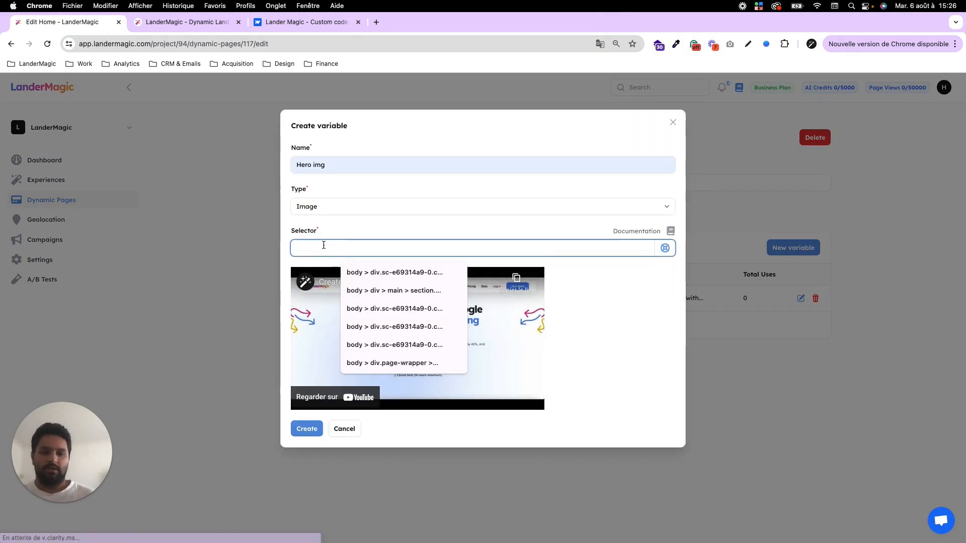
{"action": "key", "text": "super+v"}
{"action": "left_click", "coordinate": [356, 231]}
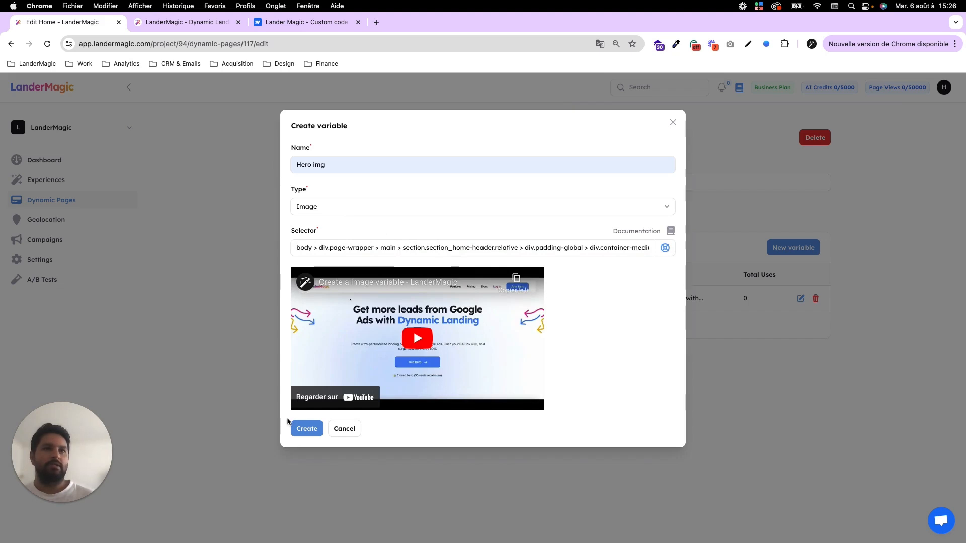
{"action": "left_click", "coordinate": [306, 429]}
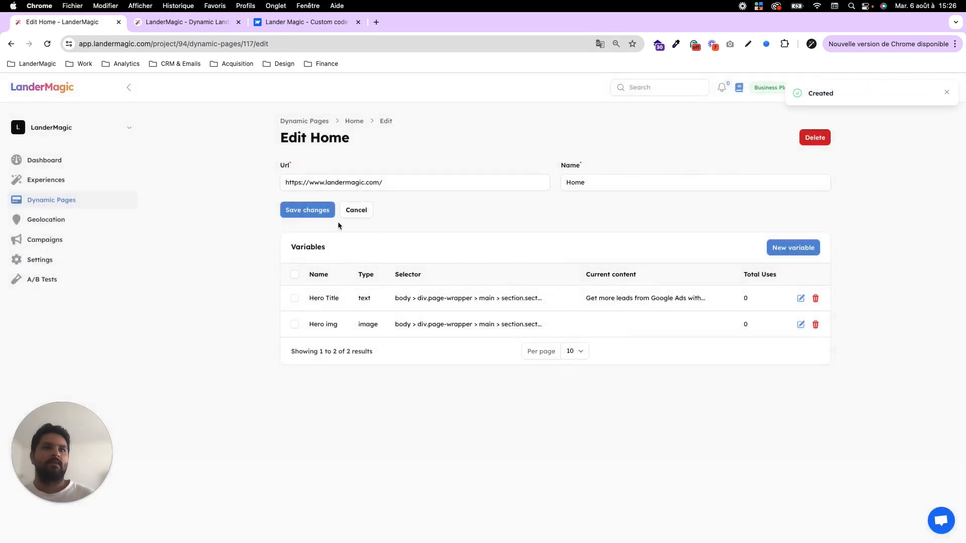
{"action": "left_click", "coordinate": [316, 211]}
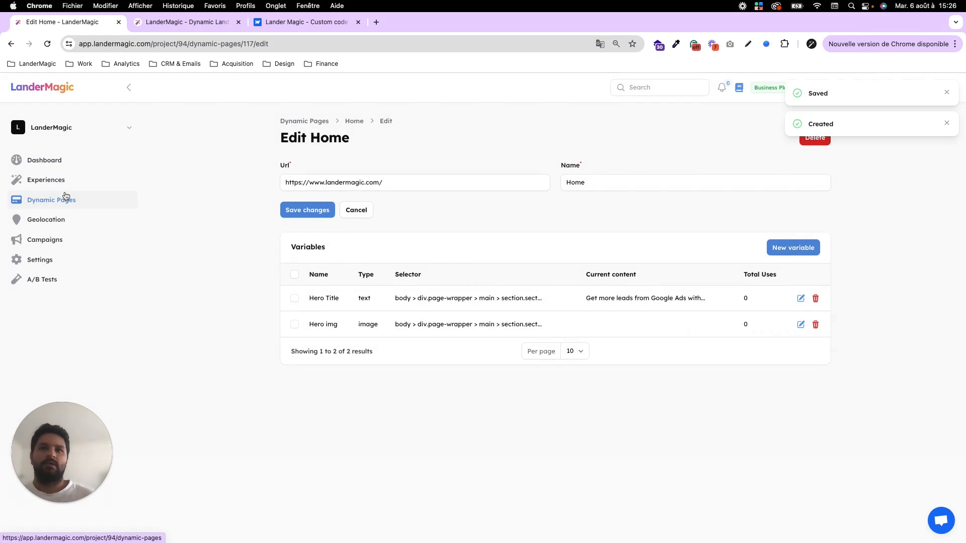
Start a new experience from the project dashboard for the campaign 1: SN | 2: Acq | 3: Générique | 4: US | 5: EN | 6: Google Ads.
{"action": "left_click", "coordinate": [57, 161]}
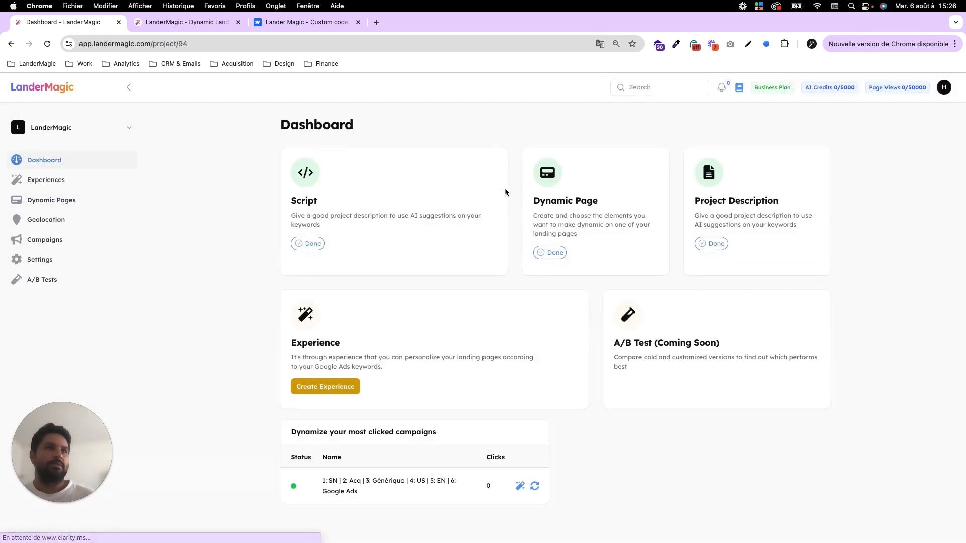
{"action": "left_click", "coordinate": [325, 387]}
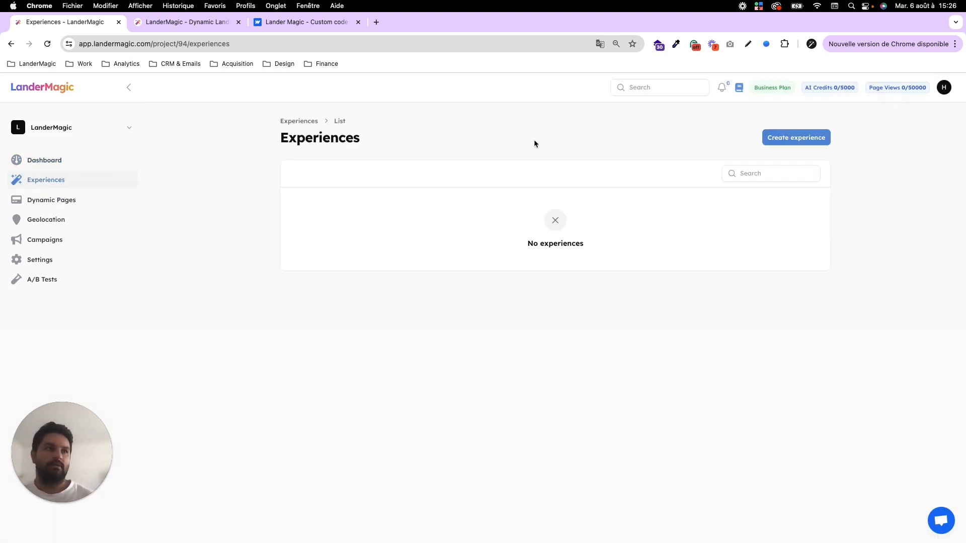
{"action": "left_click", "coordinate": [796, 141]}
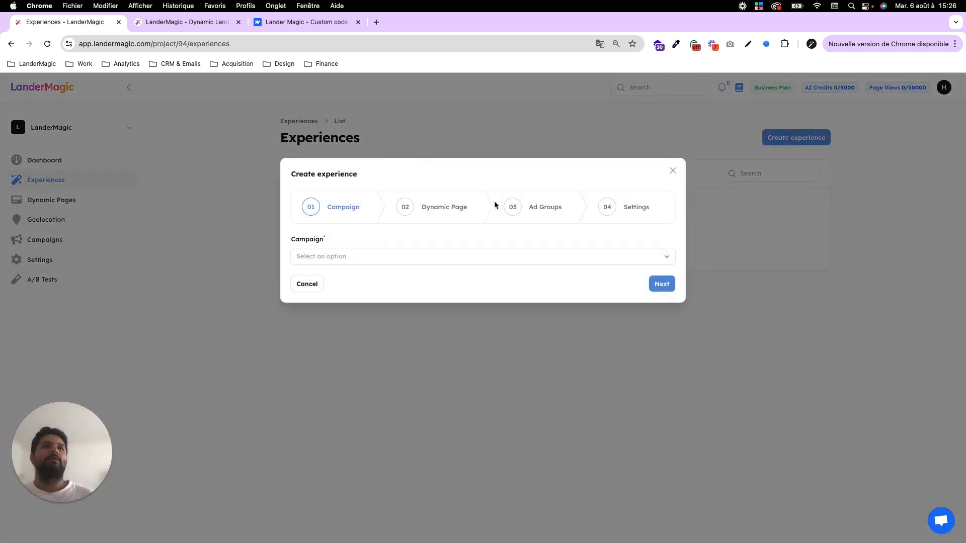
{"action": "left_click", "coordinate": [403, 252]}
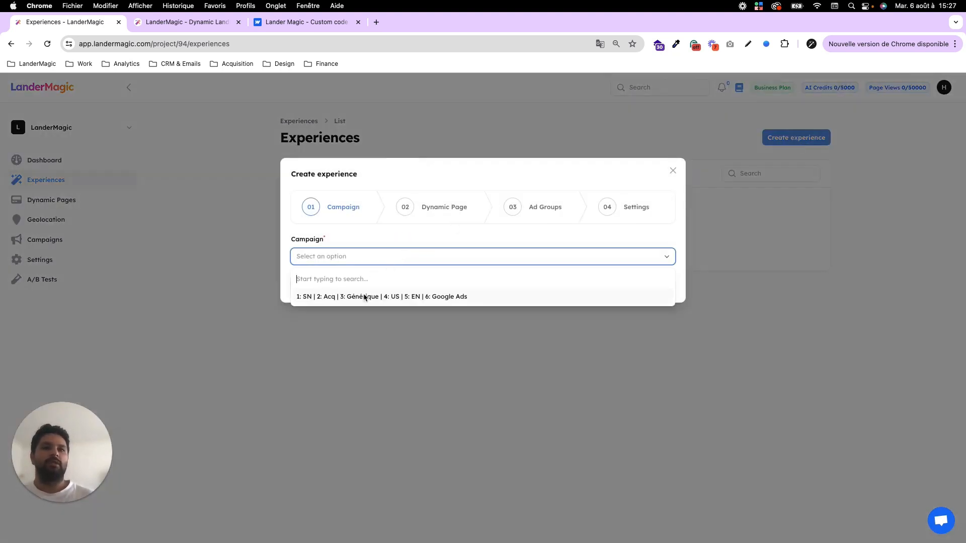
{"action": "left_click", "coordinate": [365, 297]}
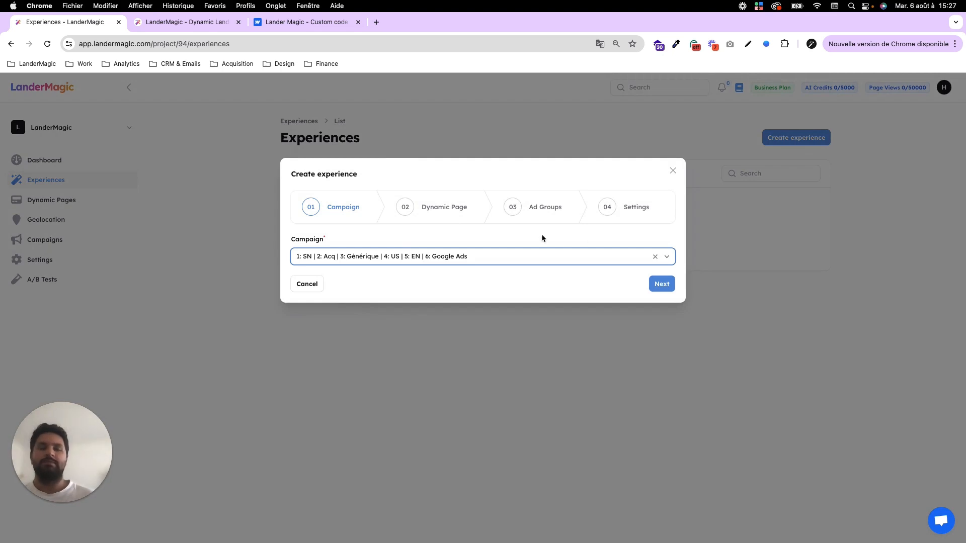
{"action": "left_click", "coordinate": [659, 283]}
Assign the Home dynamic page to the experience and select the Dynamic Landing Page ad group.
{"action": "left_click", "coordinate": [354, 258]}
{"action": "left_click", "coordinate": [331, 280]}
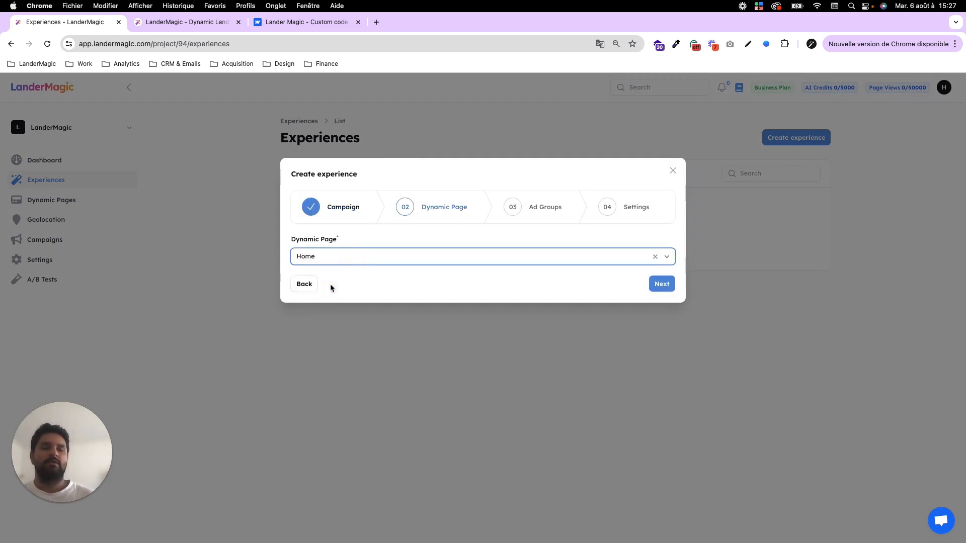
{"action": "left_click", "coordinate": [660, 284]}
{"action": "left_click", "coordinate": [473, 254]}
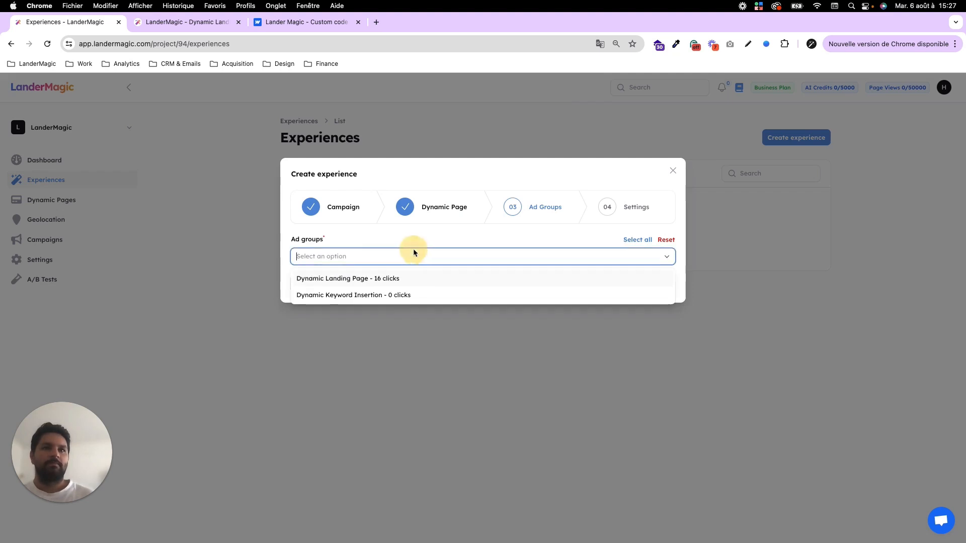
{"action": "left_click", "coordinate": [376, 276]}
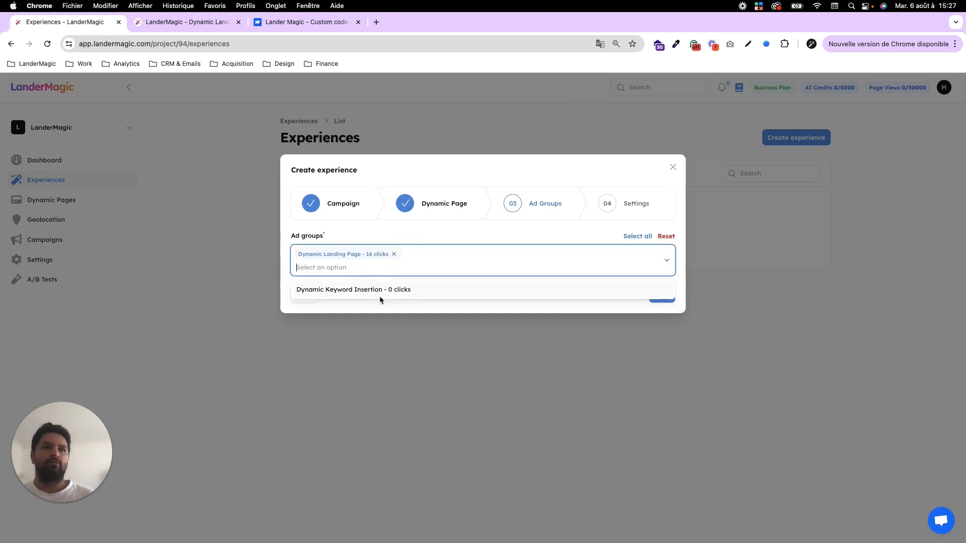
{"action": "left_click", "coordinate": [385, 235]}
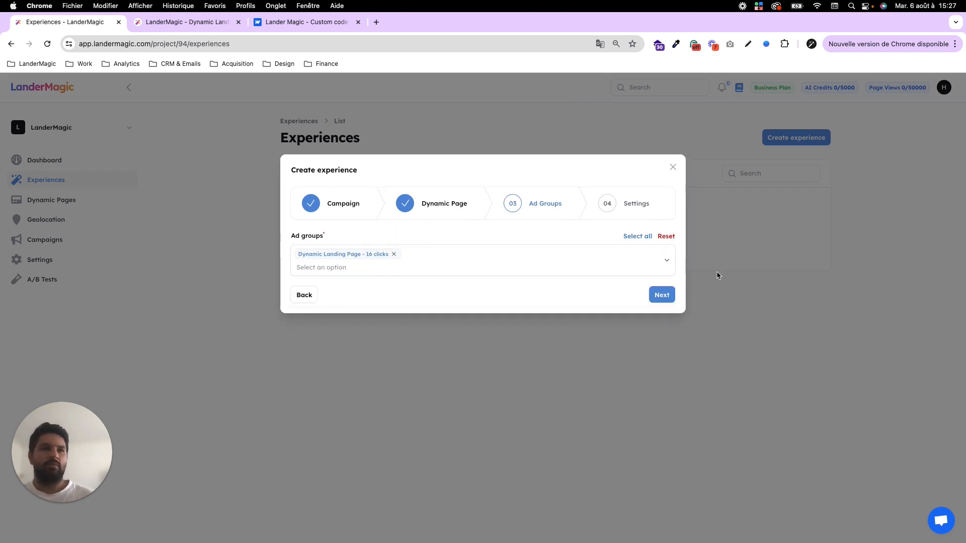
Enable AI content generation for the new experience and dynamize its keywords, leaving Geolocation off.
{"action": "left_click", "coordinate": [660, 296]}
{"action": "left_click", "coordinate": [292, 238]}
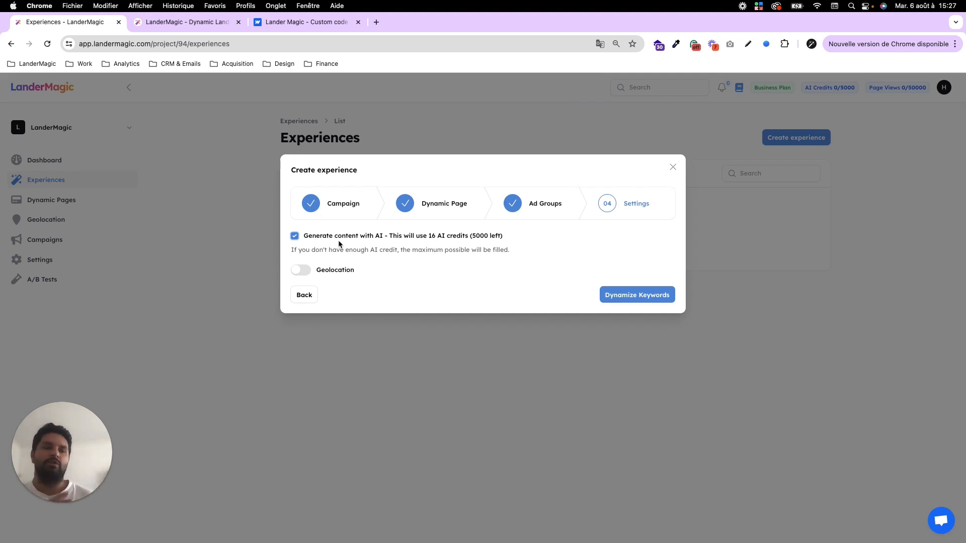
{"action": "left_click", "coordinate": [644, 299]}
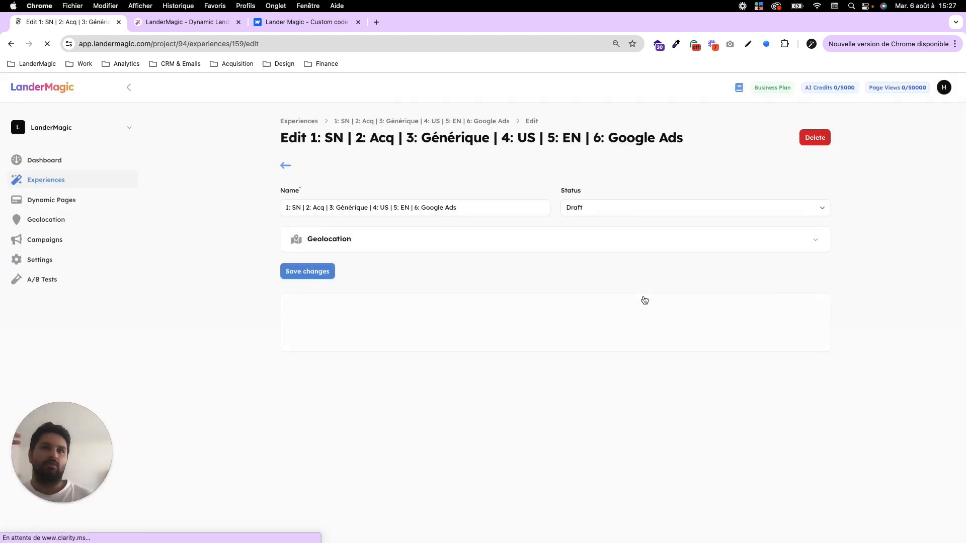
For the keyword [dynamic landing page], set the Hero Title to "Personalize each landing page dynamically for better Google Ads ROI", without the final period.
{"action": "scroll", "coordinate": [522, 287], "scroll_direction": "down", "scroll_amount": 5}
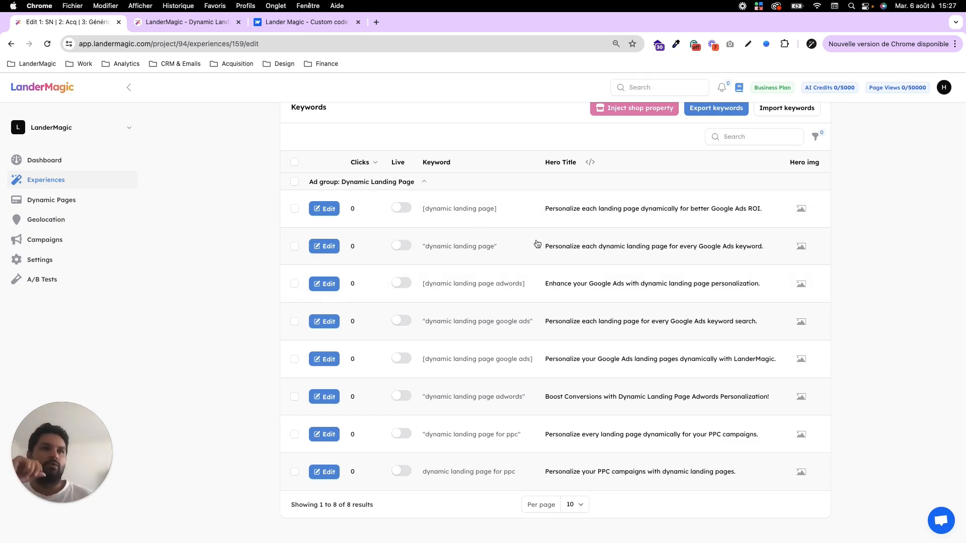
{"action": "left_click", "coordinate": [658, 208]}
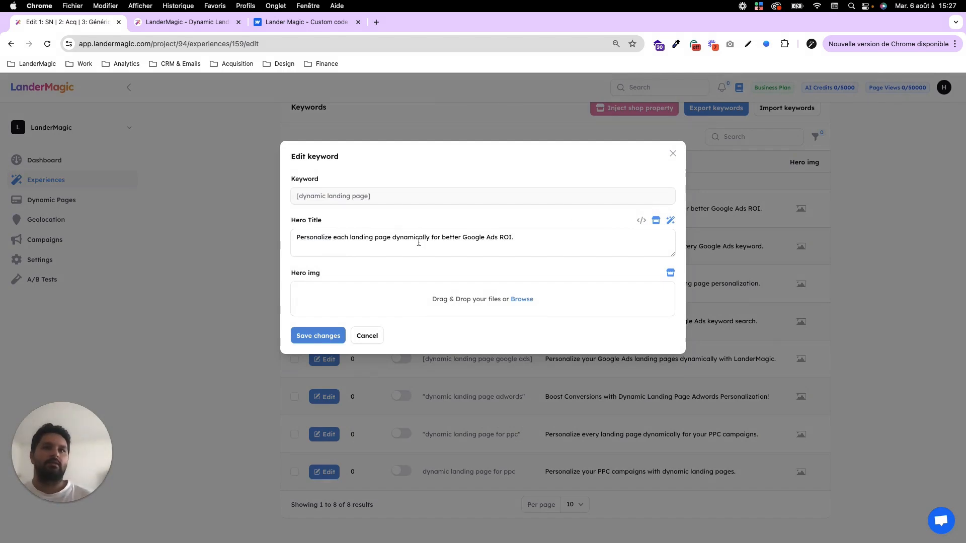
{"action": "left_click", "coordinate": [359, 241]}
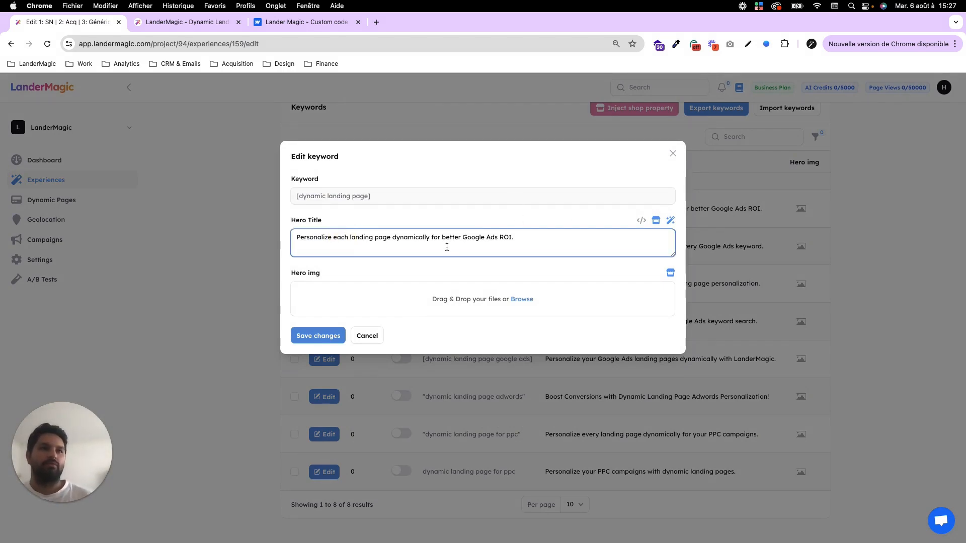
{"action": "left_click", "coordinate": [521, 236]}
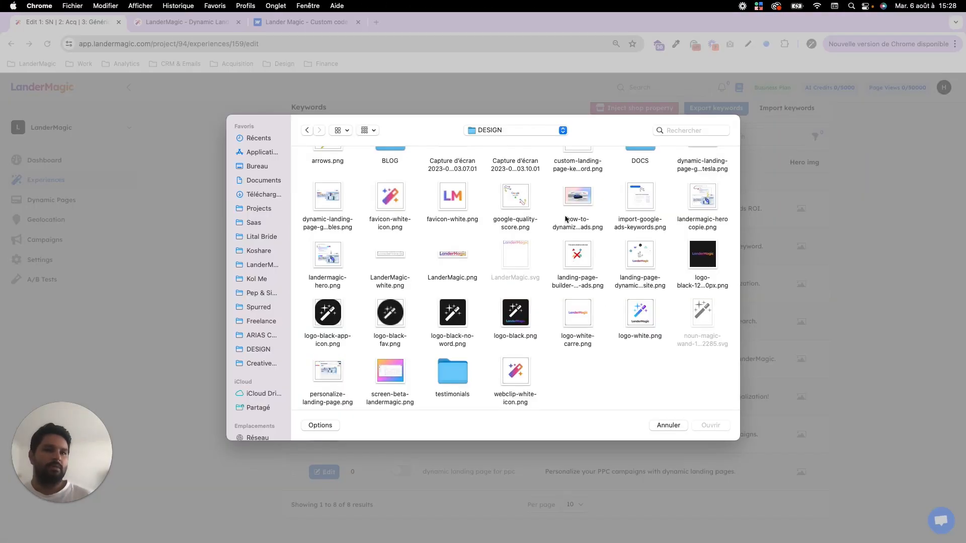
Upload how-to-dynamize-landing-pages-google-ads.png from the DESIGN folder as the keyword's Hero img and save the keyword.
{"action": "scroll", "coordinate": [564, 216], "scroll_direction": "up", "scroll_amount": 2}
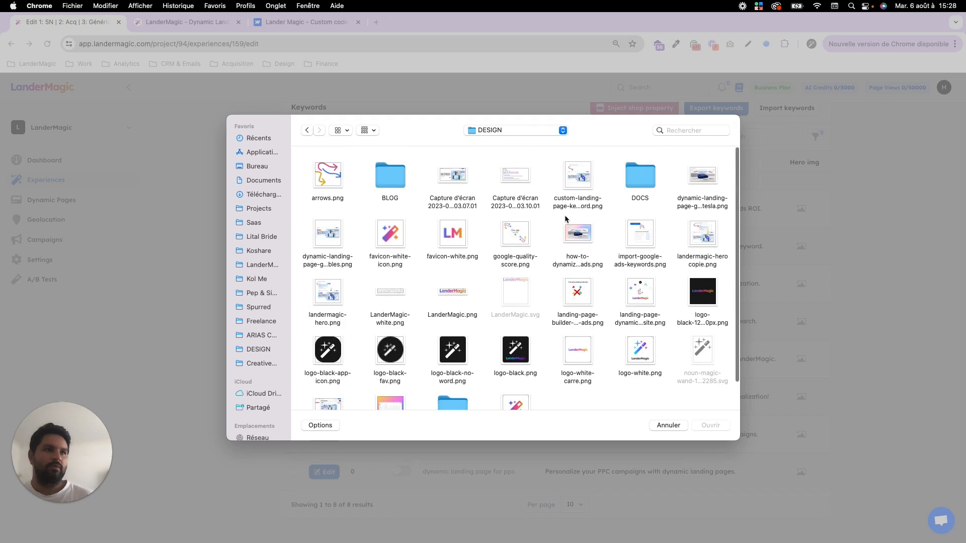
{"action": "double_click", "coordinate": [562, 236]}
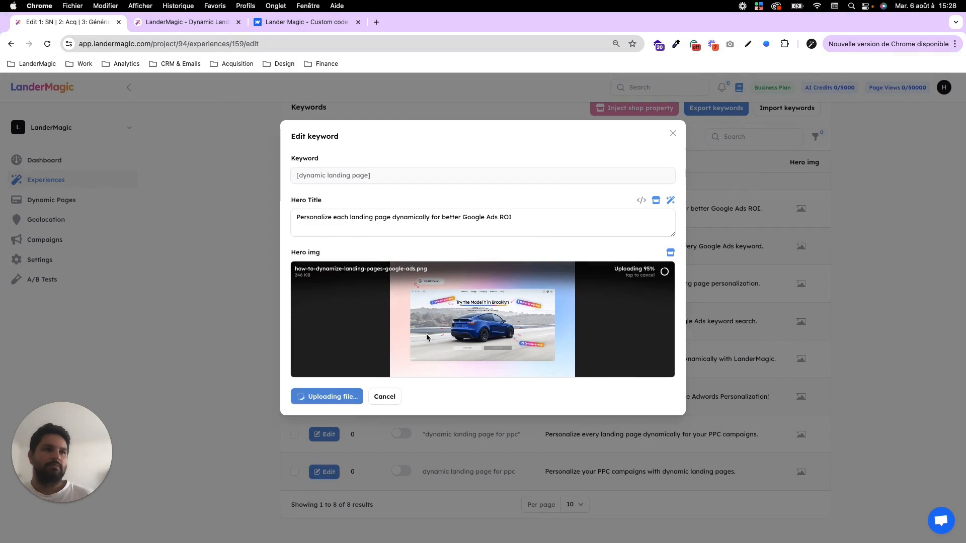
{"action": "left_click", "coordinate": [317, 396]}
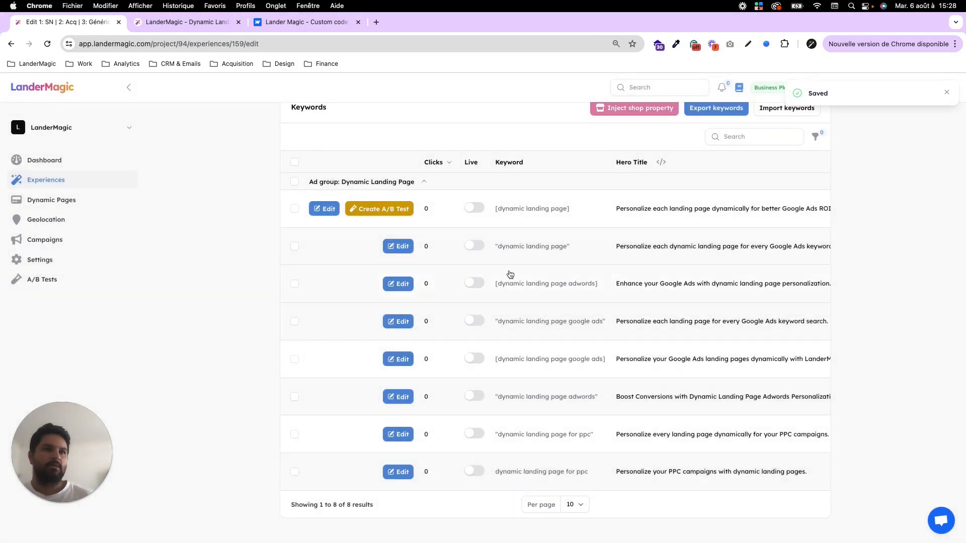
Change the experience's status and save the changes.
{"action": "scroll", "coordinate": [510, 274], "scroll_direction": "up", "scroll_amount": 5}
{"action": "scroll", "coordinate": [510, 274], "scroll_direction": "right", "scroll_amount": 2}
{"action": "left_click", "coordinate": [684, 206]}
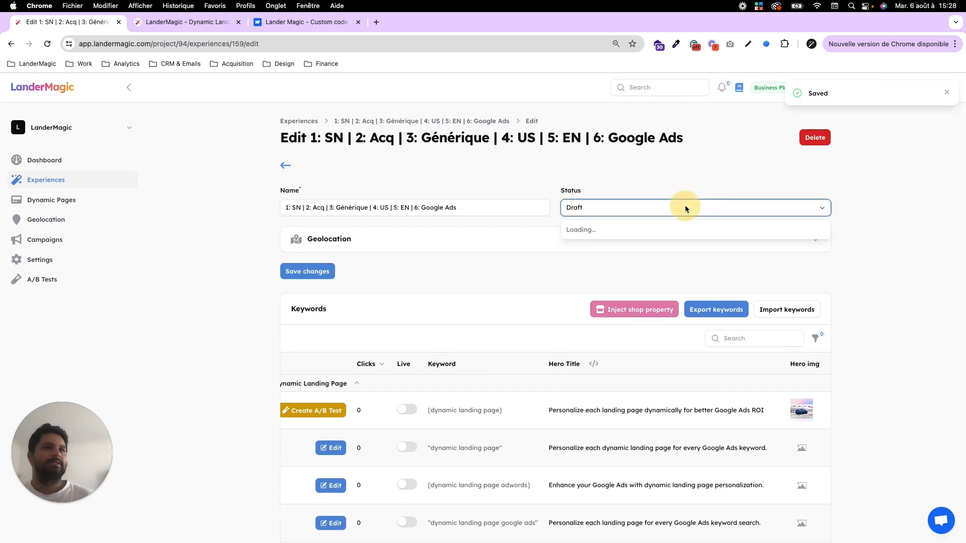
{"action": "left_click", "coordinate": [625, 243]}
{"action": "left_click", "coordinate": [312, 272]}
Set the keyword [dynamic landing page] live and check its hero title and image in the Keywords list.
{"action": "scroll", "coordinate": [445, 270], "scroll_direction": "down", "scroll_amount": 1}
{"action": "scroll", "coordinate": [445, 270], "scroll_direction": "down", "scroll_amount": 5}
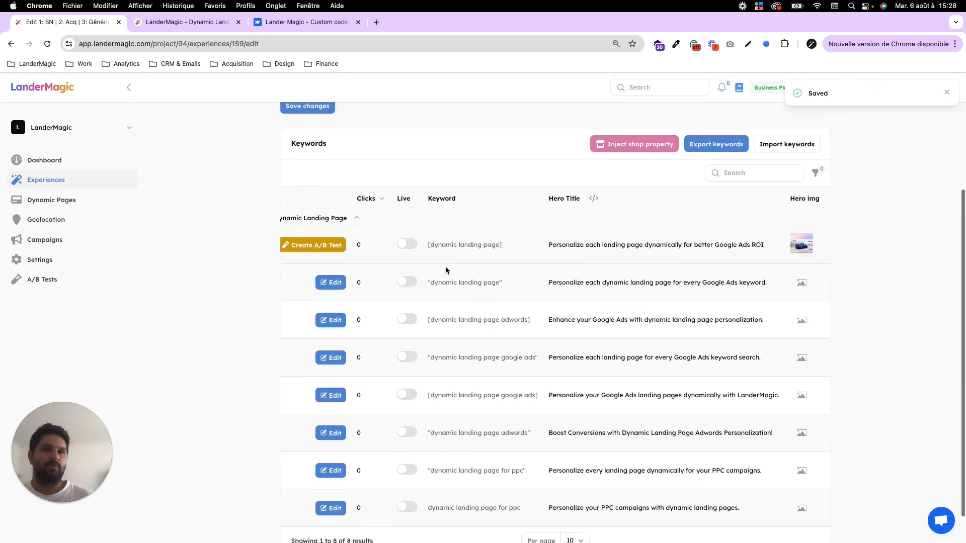
{"action": "scroll", "coordinate": [428, 272], "scroll_direction": "left", "scroll_amount": 2}
{"action": "scroll", "coordinate": [428, 272], "scroll_direction": "right", "scroll_amount": 1}
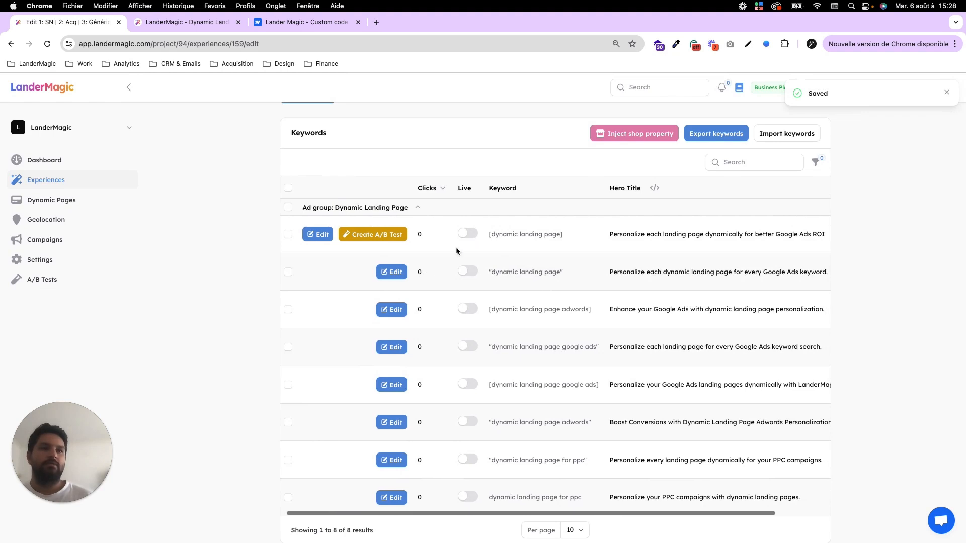
{"action": "left_click", "coordinate": [470, 233]}
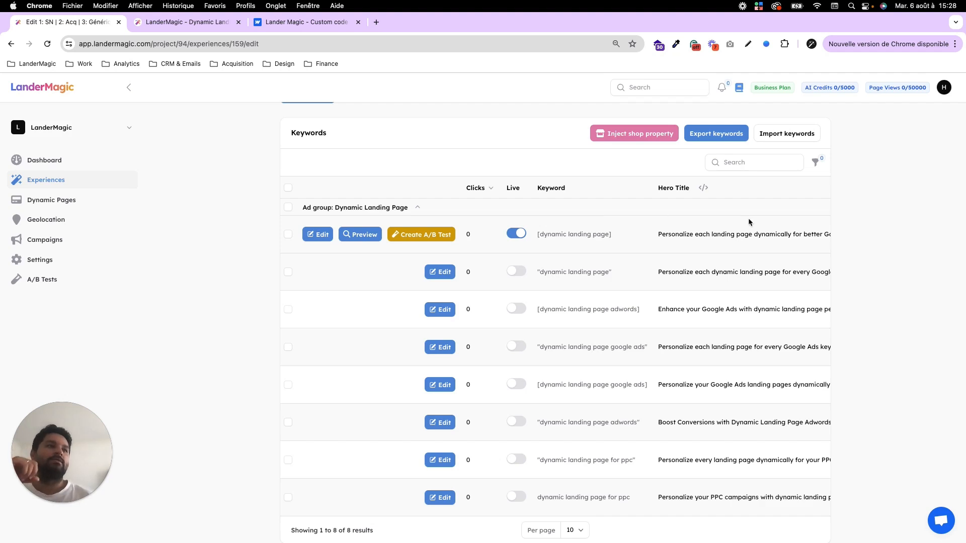
{"action": "scroll", "coordinate": [748, 225], "scroll_direction": "right", "scroll_amount": 3}
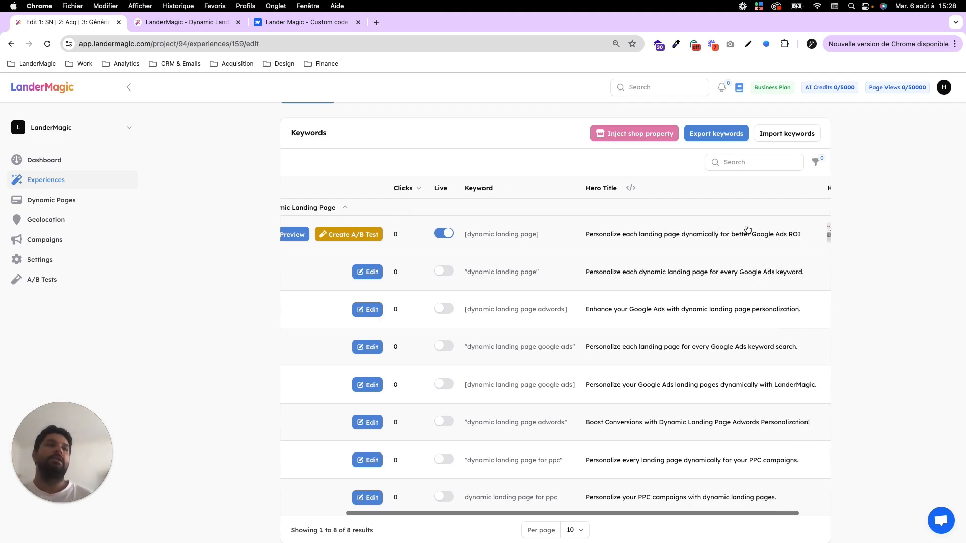
{"action": "scroll", "coordinate": [662, 257], "scroll_direction": "right", "scroll_amount": 2}
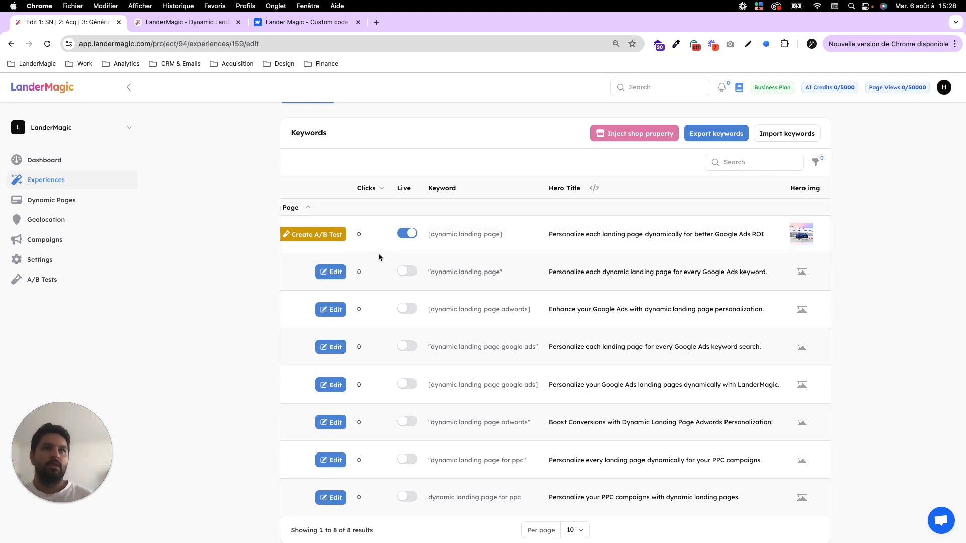
Preview the landing page for the keyword [dynamic landing page] and examine its personalized hero title and image.
{"action": "scroll", "coordinate": [378, 254], "scroll_direction": "left", "scroll_amount": 3}
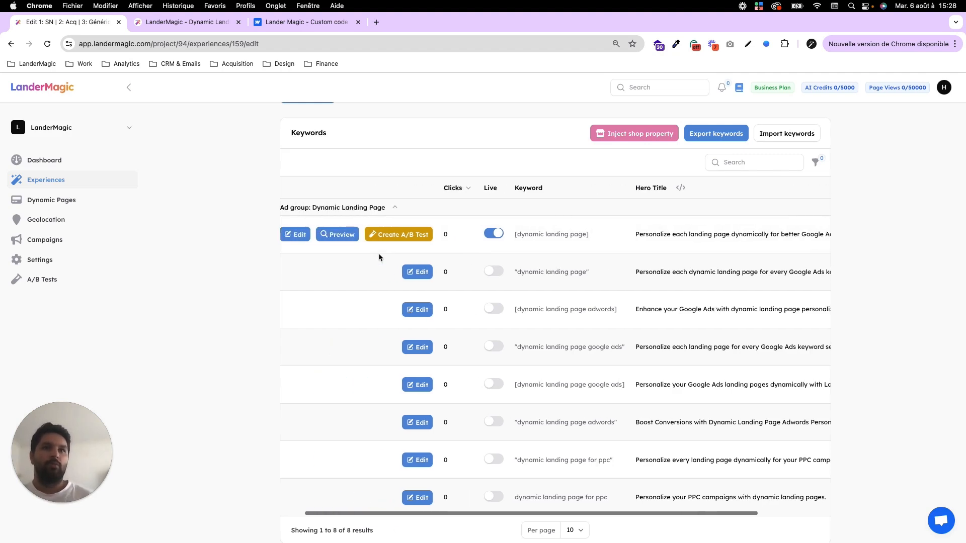
{"action": "left_click", "coordinate": [330, 235]}
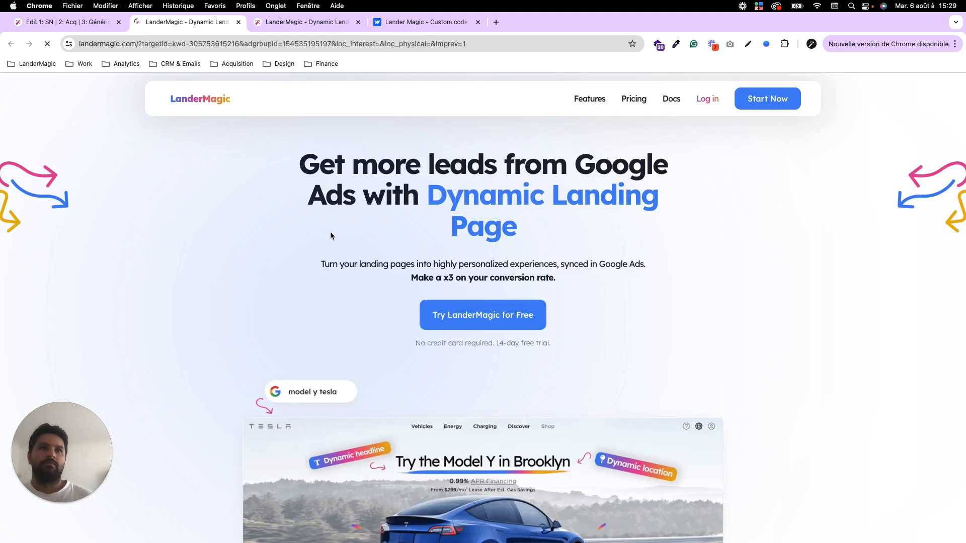
{"action": "left_click_drag", "start_coordinate": [322, 164], "coordinate": [534, 242]}
{"action": "left_click", "coordinate": [598, 233]}
{"action": "scroll", "coordinate": [598, 232], "scroll_direction": "down", "scroll_amount": 4}
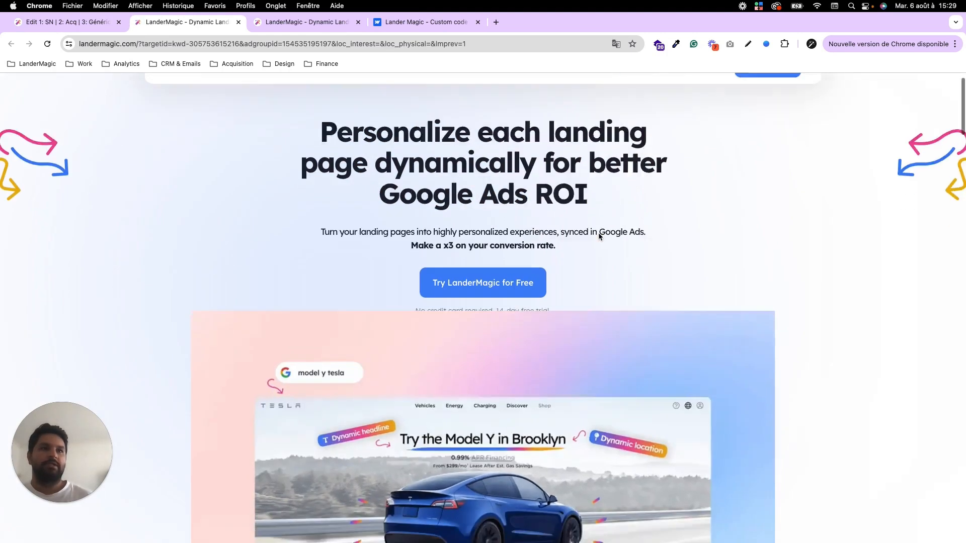
{"action": "scroll", "coordinate": [598, 232], "scroll_direction": "down", "scroll_amount": 6}
{"action": "scroll", "coordinate": [598, 232], "scroll_direction": "up", "scroll_amount": 10}
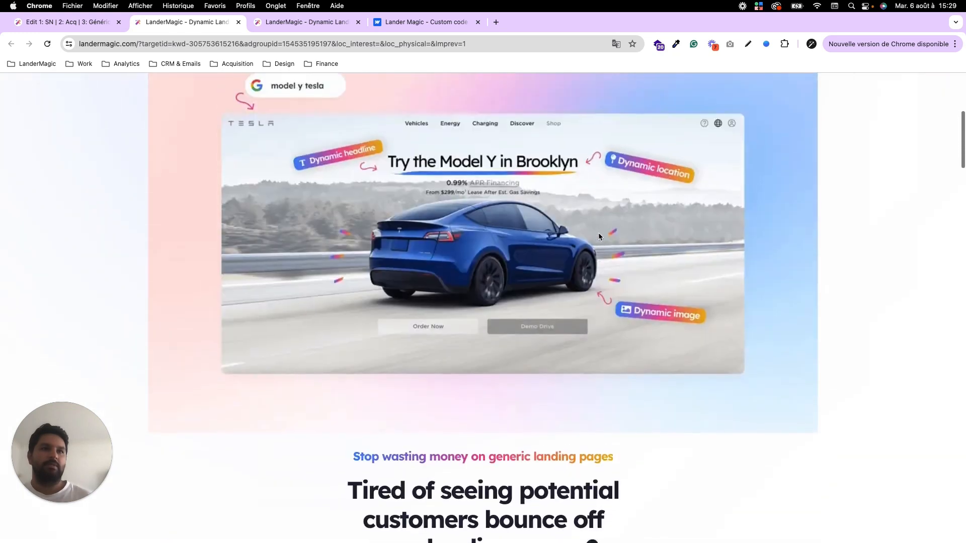
{"action": "scroll", "coordinate": [599, 232], "scroll_direction": "up", "scroll_amount": 3}
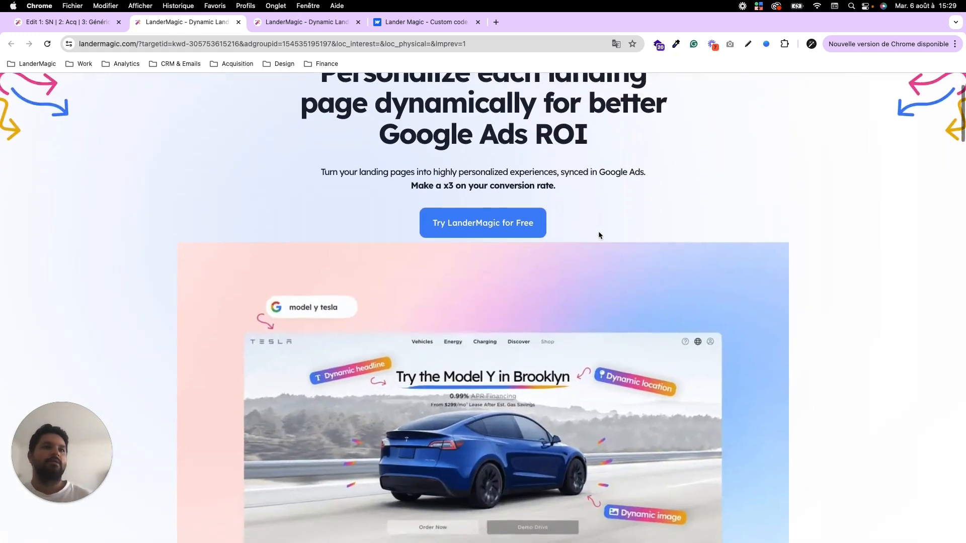
{"action": "scroll", "coordinate": [598, 233], "scroll_direction": "down", "scroll_amount": 6}
{"action": "scroll", "coordinate": [598, 233], "scroll_direction": "up", "scroll_amount": 5}
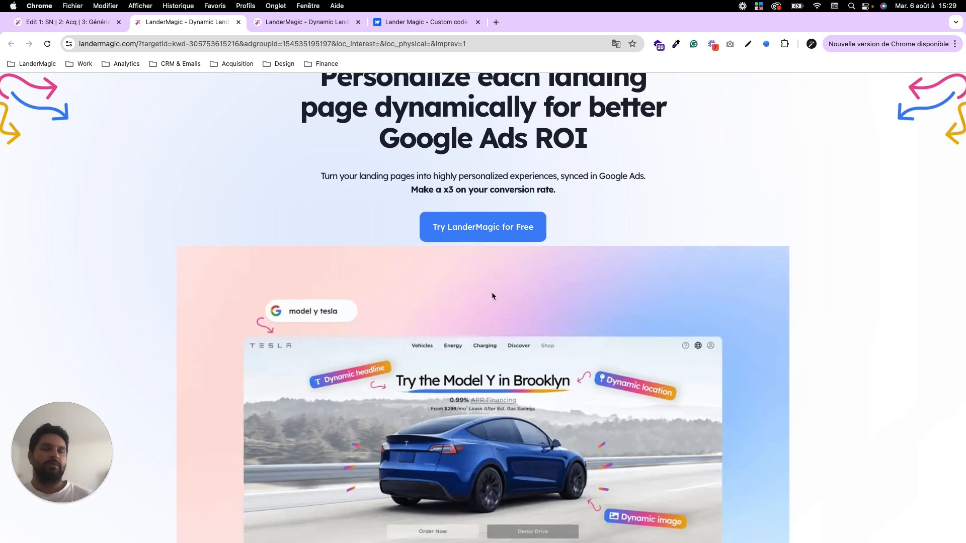
{"action": "scroll", "coordinate": [468, 259], "scroll_direction": "up", "scroll_amount": 3}
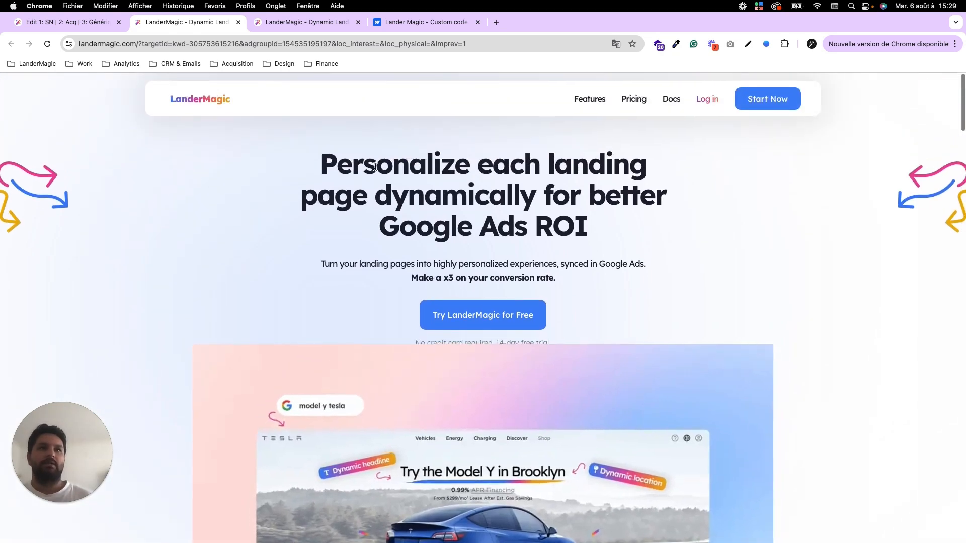
Close the developer tools on the original home page and compare its hero section with the personalized preview.
{"action": "left_click", "coordinate": [308, 25]}
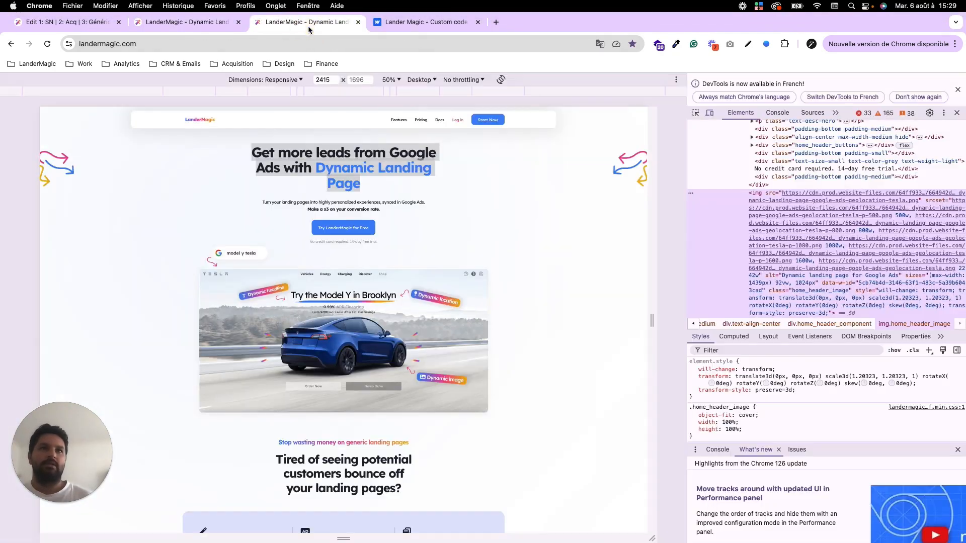
{"action": "left_click", "coordinate": [956, 113]}
{"action": "scroll", "coordinate": [294, 186], "scroll_direction": "down", "scroll_amount": 5}
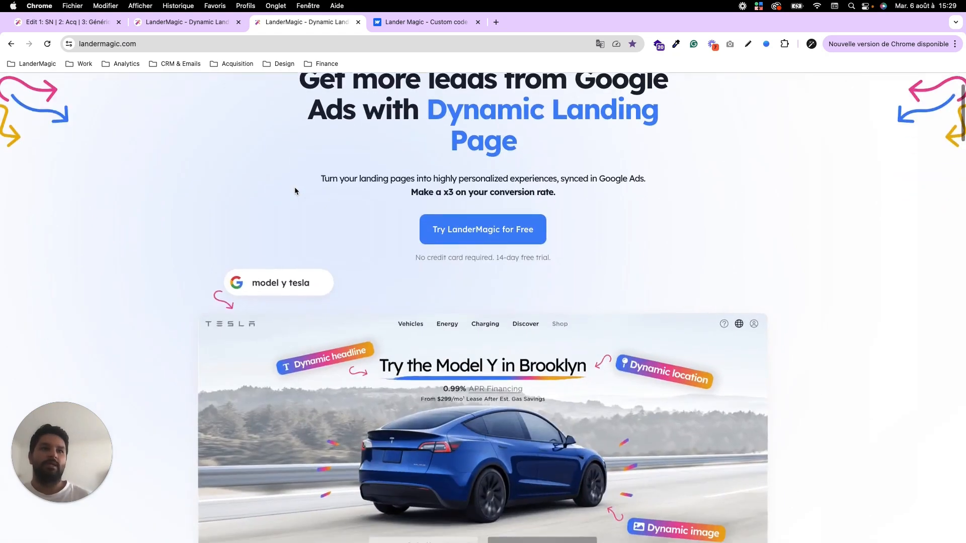
{"action": "scroll", "coordinate": [295, 186], "scroll_direction": "up", "scroll_amount": 5}
{"action": "left_click", "coordinate": [165, 27]}
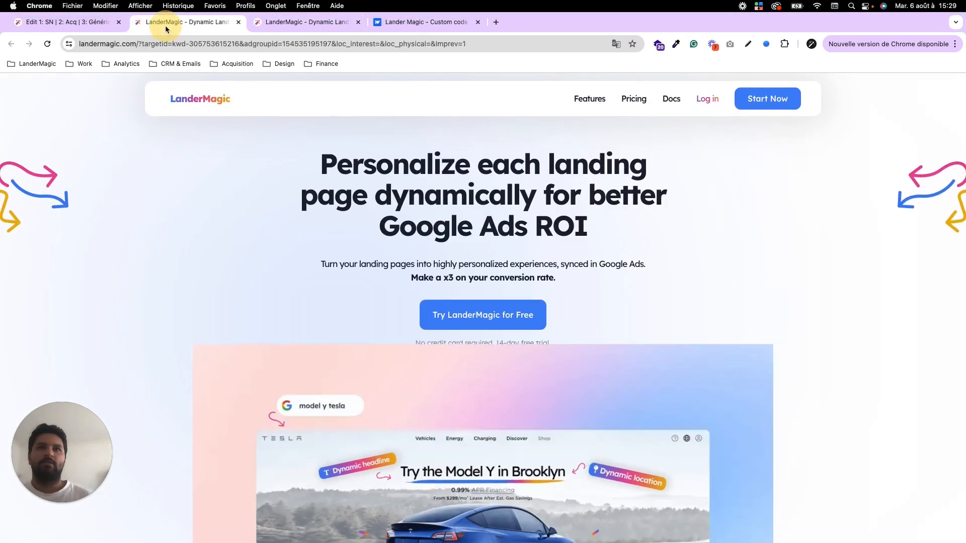
Return to the campaign's experience editor in LanderMagic.
{"action": "left_click", "coordinate": [69, 23]}
{"action": "scroll", "coordinate": [511, 211], "scroll_direction": "up", "scroll_amount": 4}
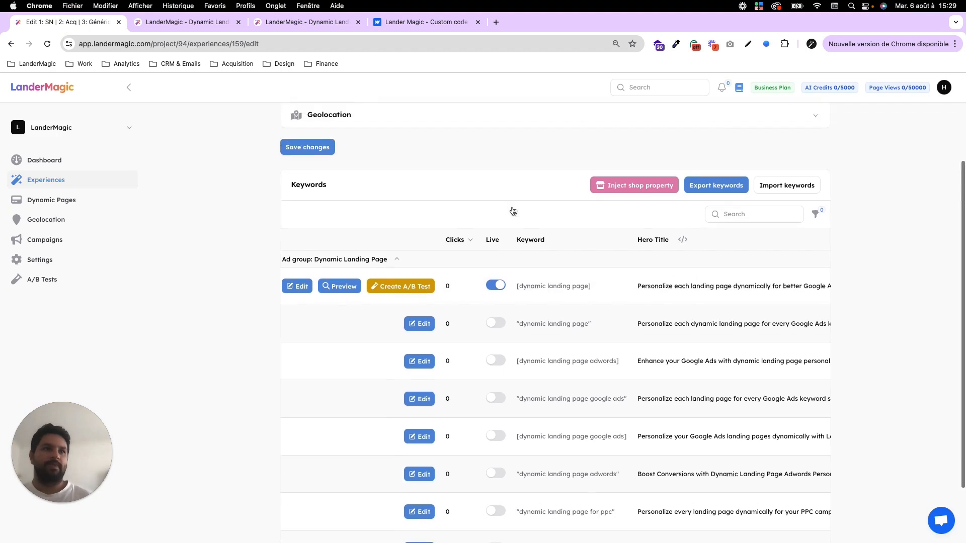